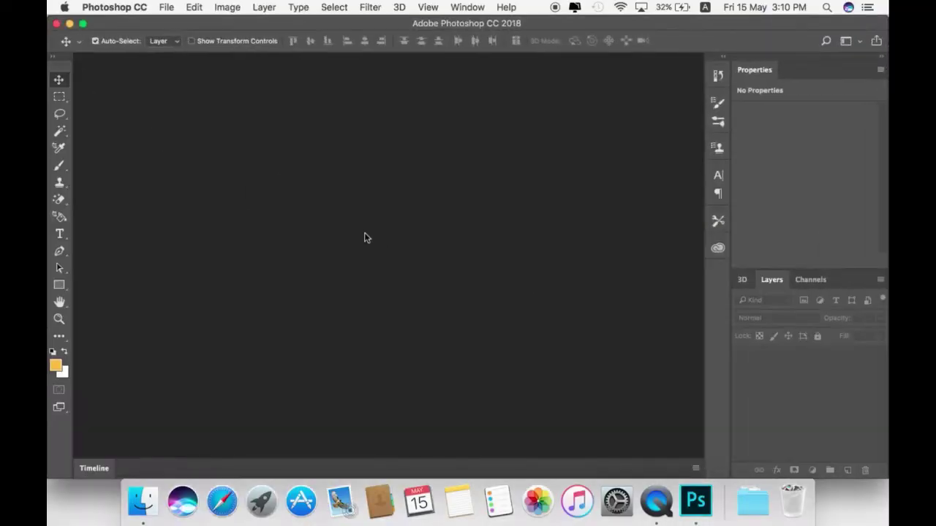
Open the New Document settings from the File menu.
{"action": "left_click", "coordinate": [167, 7]}
{"action": "left_click", "coordinate": [177, 21]}
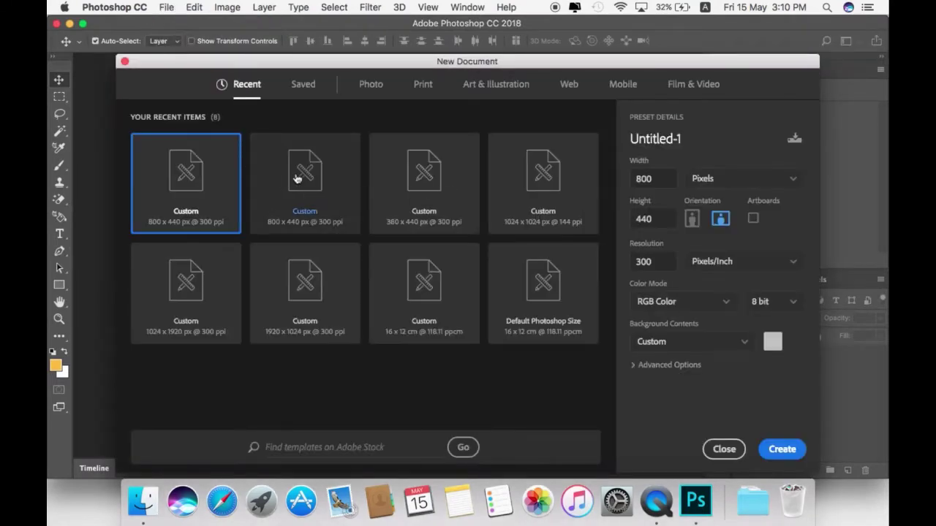
Create an 800 × 440 px, 300 ppi document with a pale grey background.
{"action": "left_click", "coordinate": [296, 179]}
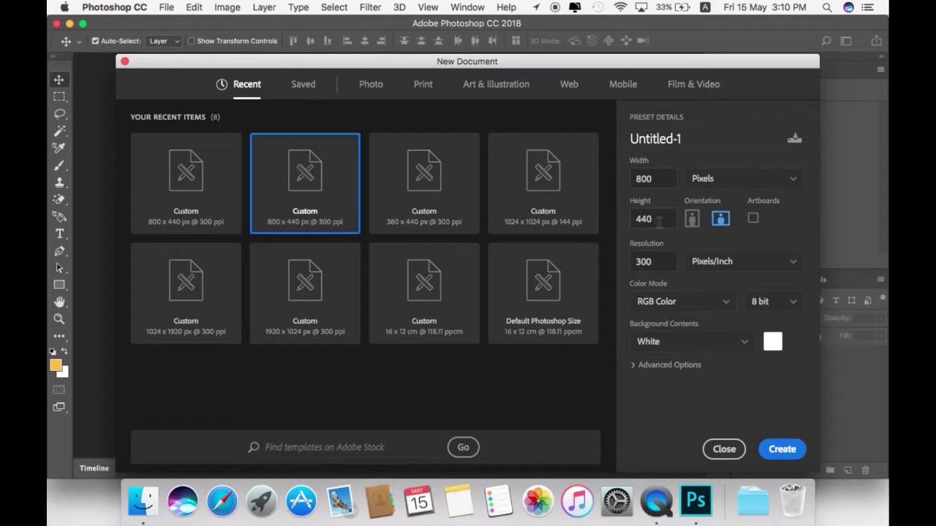
{"action": "left_click", "coordinate": [767, 345]}
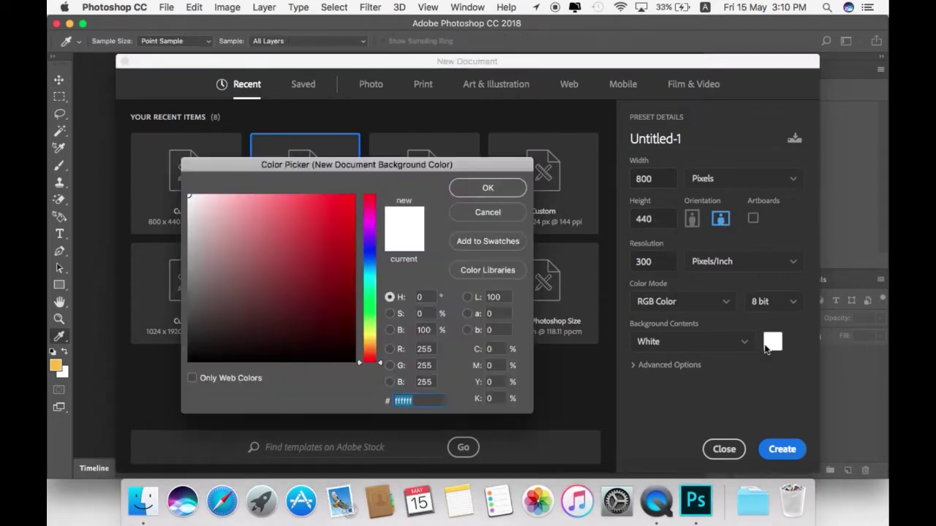
{"action": "left_click_drag", "start_coordinate": [209, 311], "coordinate": [190, 253]}
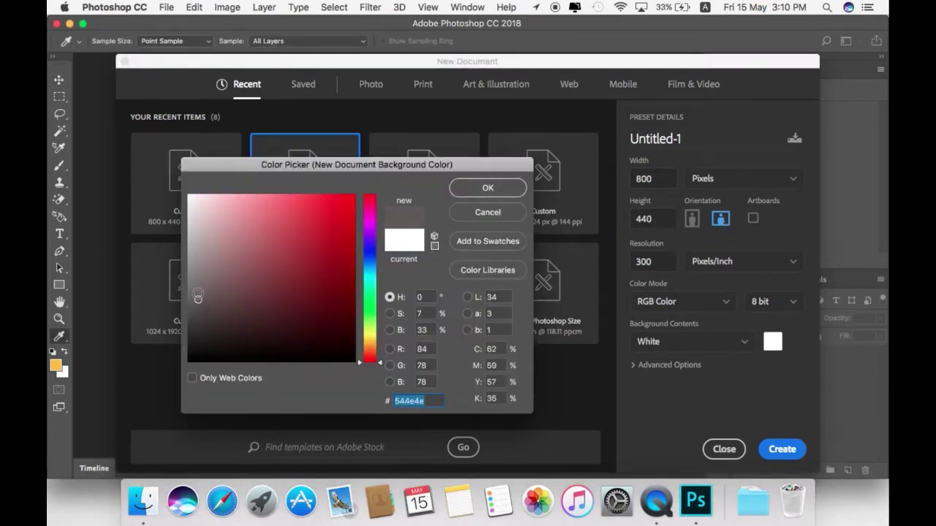
{"action": "left_click_drag", "start_coordinate": [190, 253], "coordinate": [190, 231]}
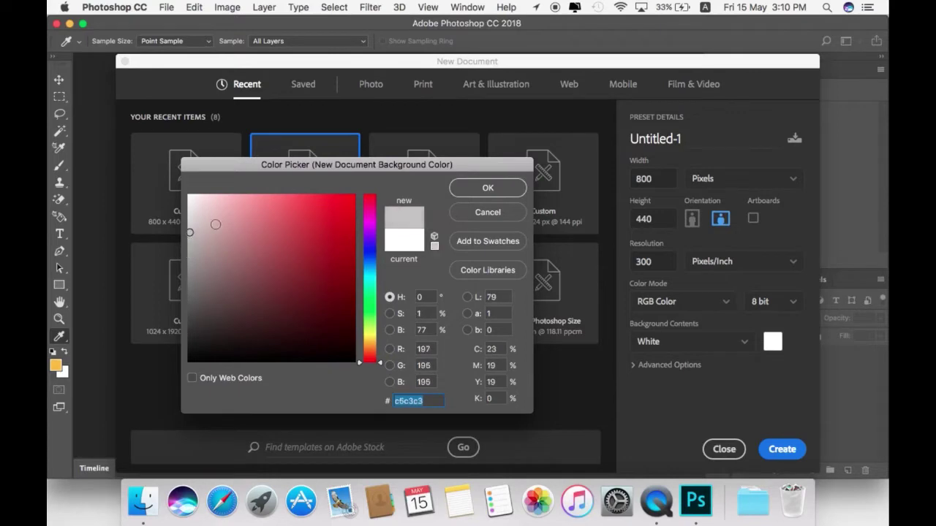
{"action": "left_click", "coordinate": [516, 187]}
{"action": "left_click", "coordinate": [775, 450]}
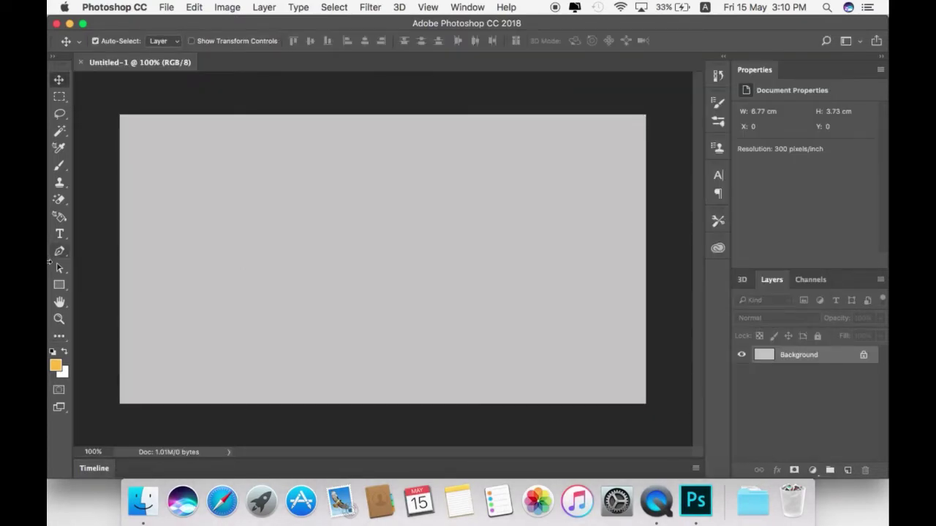
{"action": "left_click", "coordinate": [62, 289]}
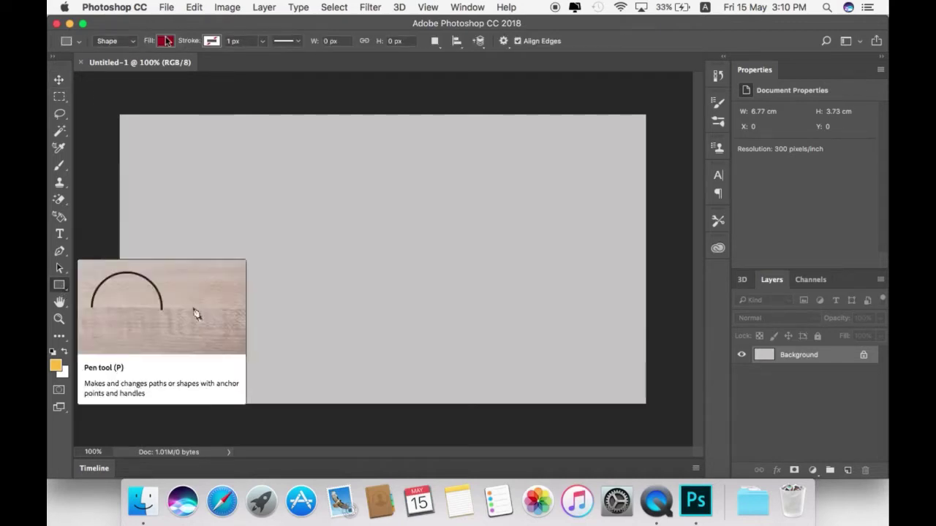
Draw a tall dark red rectangle on the canvas's left side and nudge it up.
{"action": "left_click", "coordinate": [166, 41]}
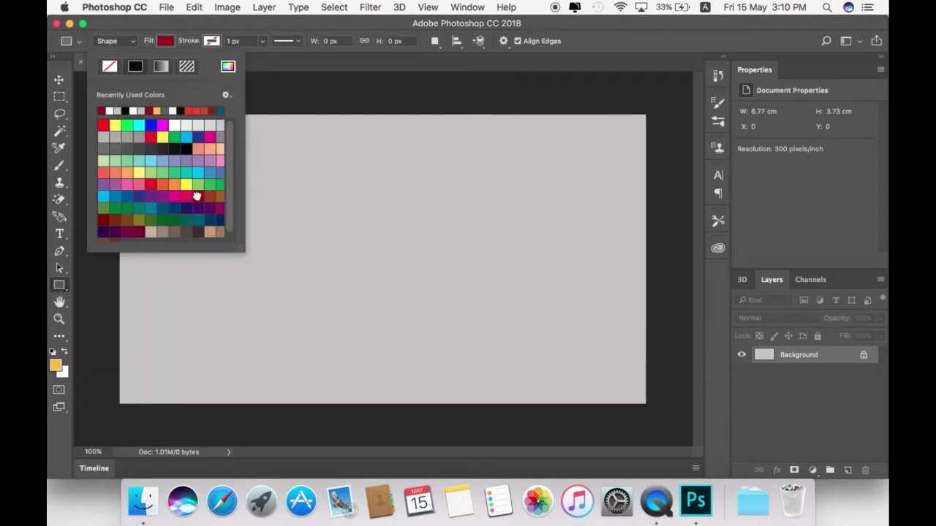
{"action": "key", "text": "Return"}
{"action": "left_click_drag", "start_coordinate": [178, 194], "coordinate": [225, 369]}
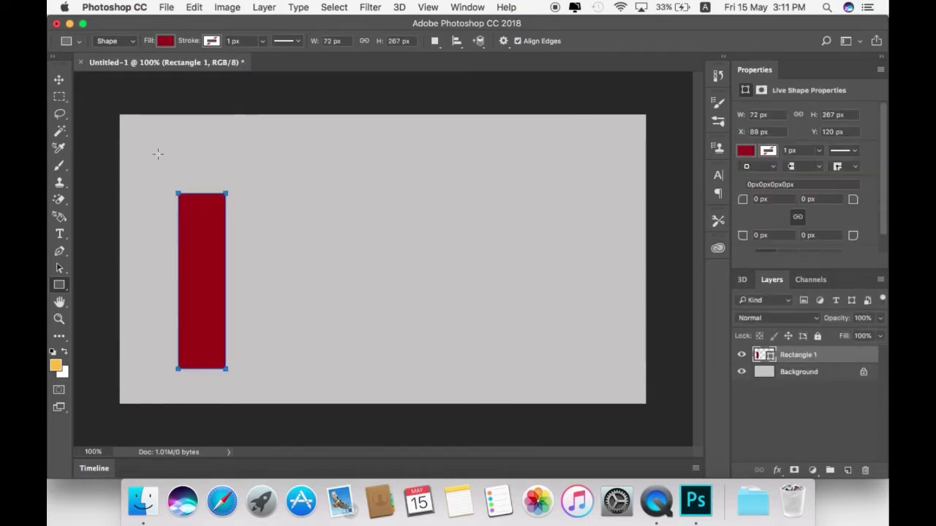
{"action": "left_click", "coordinate": [59, 79]}
{"action": "left_click_drag", "start_coordinate": [188, 265], "coordinate": [187, 246]}
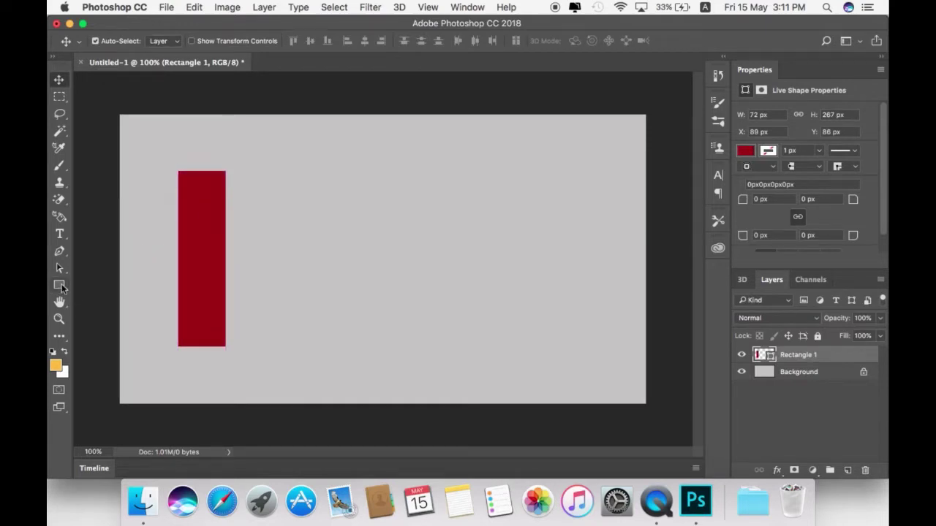
Draw a wider rectangle starting at the red strip's top-right corner.
{"action": "left_click", "coordinate": [61, 288]}
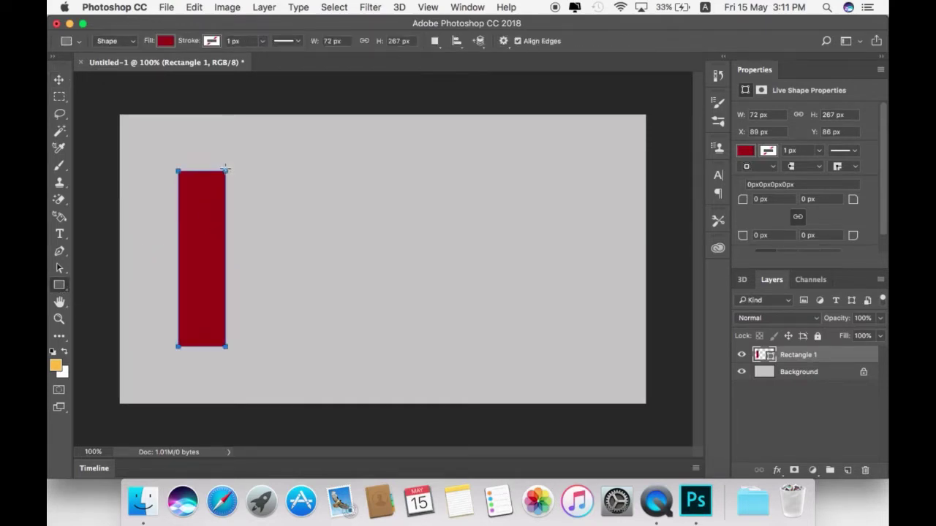
{"action": "mouse_move", "coordinate": [226, 170]}
{"action": "left_mouse_down"}
{"action": "mouse_move", "coordinate": [408, 347]}
{"action": "mouse_move", "coordinate": [343, 344]}
{"action": "mouse_move", "coordinate": [373, 347]}
{"action": "left_mouse_up"}
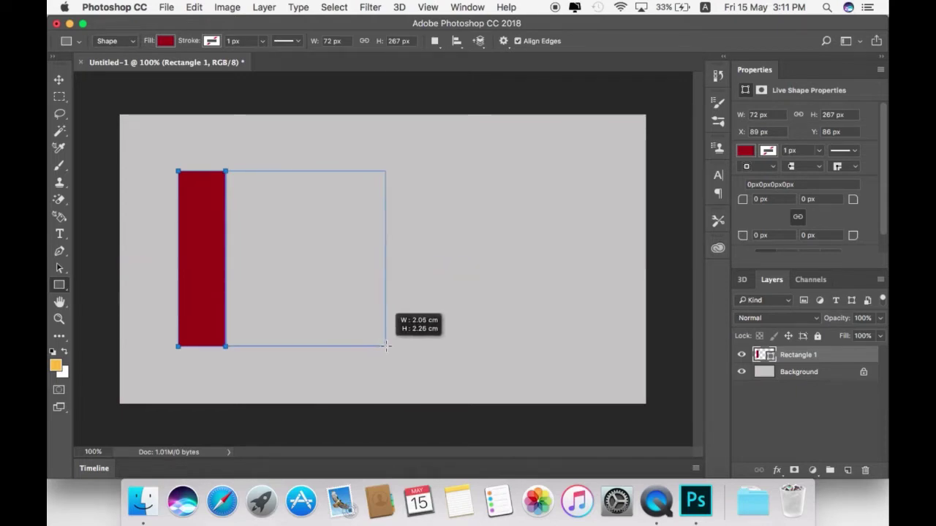
{"action": "left_click_drag", "start_coordinate": [373, 347], "coordinate": [387, 346]}
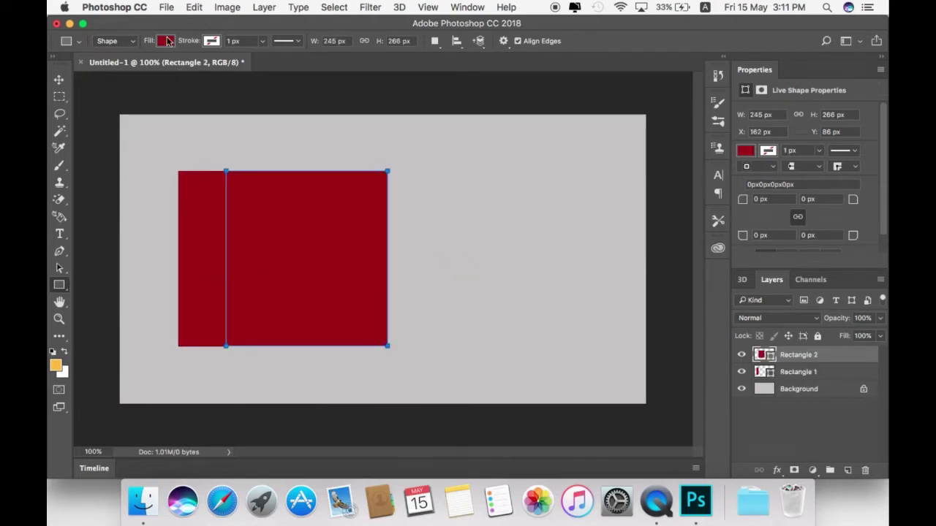
Change the second rectangle's fill to white.
{"action": "left_click", "coordinate": [166, 41]}
{"action": "left_click", "coordinate": [174, 126]}
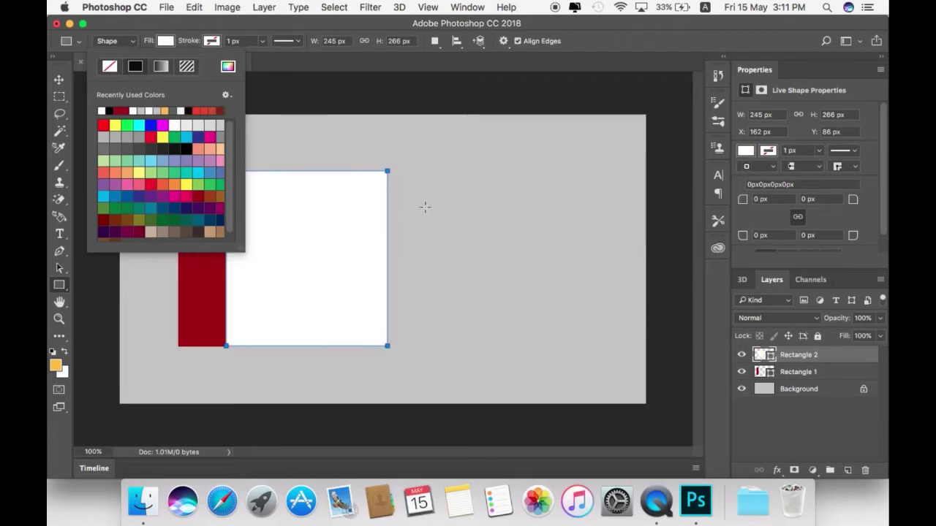
{"action": "left_click", "coordinate": [388, 169]}
Draw a third rectangle right of the white block and fill it black.
{"action": "mouse_move", "coordinate": [388, 170]}
{"action": "left_mouse_down"}
{"action": "mouse_move", "coordinate": [532, 345]}
{"action": "mouse_move", "coordinate": [575, 347]}
{"action": "left_mouse_up"}
{"action": "left_click", "coordinate": [166, 42]}
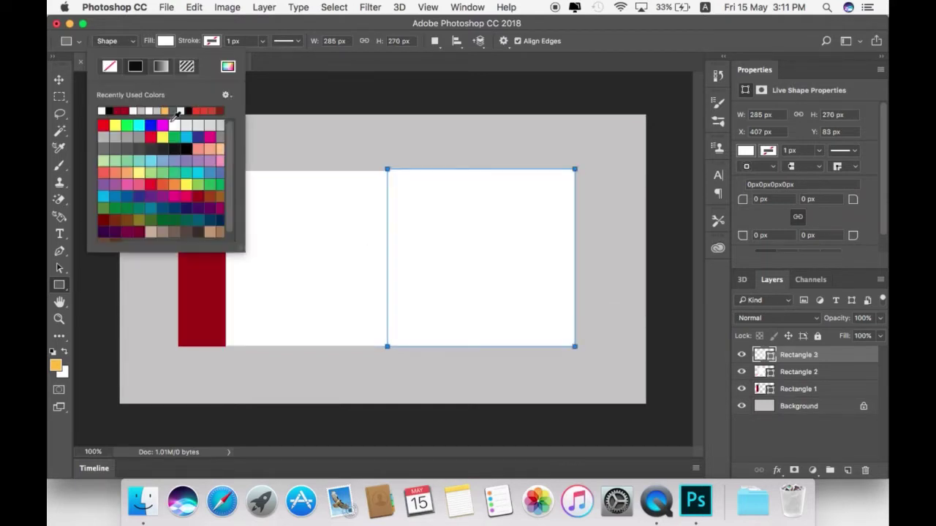
{"action": "left_click", "coordinate": [111, 110]}
{"action": "left_click", "coordinate": [57, 81]}
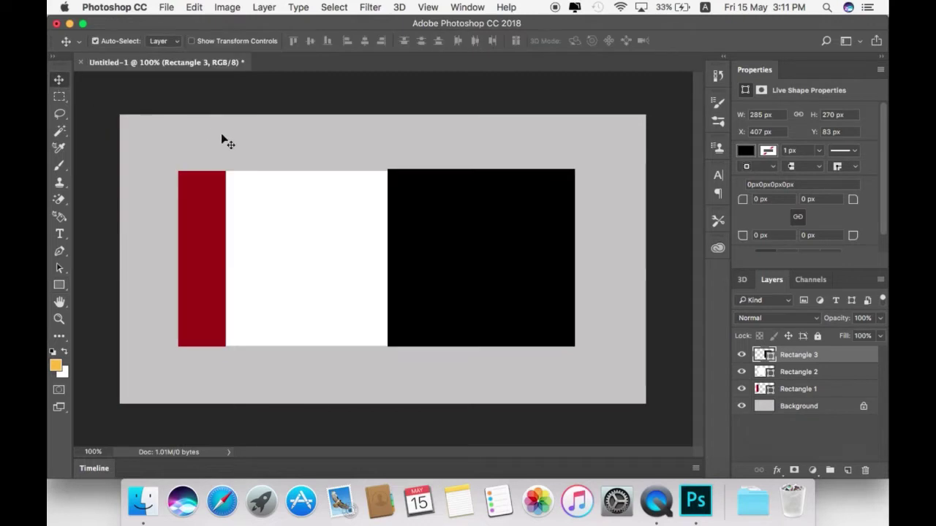
{"action": "left_click", "coordinate": [255, 145]}
Crop the canvas tightly around the red, white and black blocks.
{"action": "key", "text": "c"}
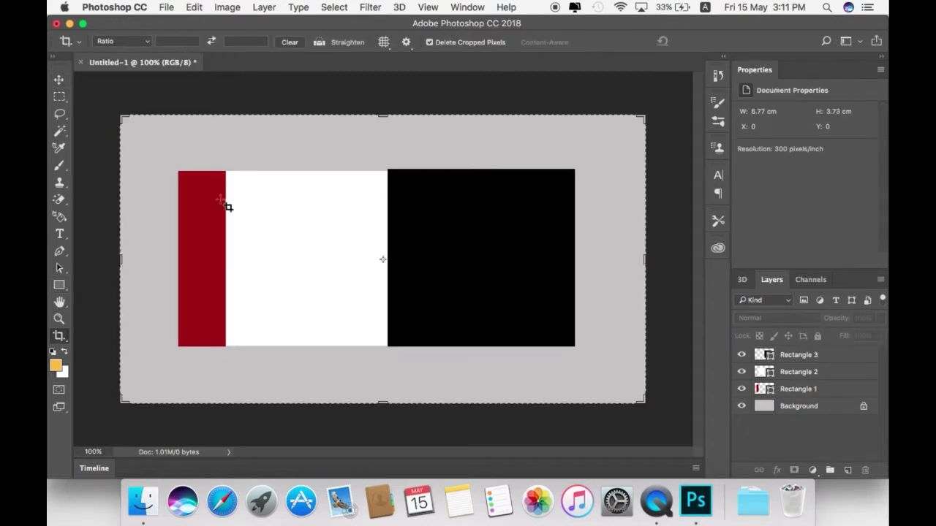
{"action": "left_click_drag", "start_coordinate": [187, 180], "coordinate": [583, 353]}
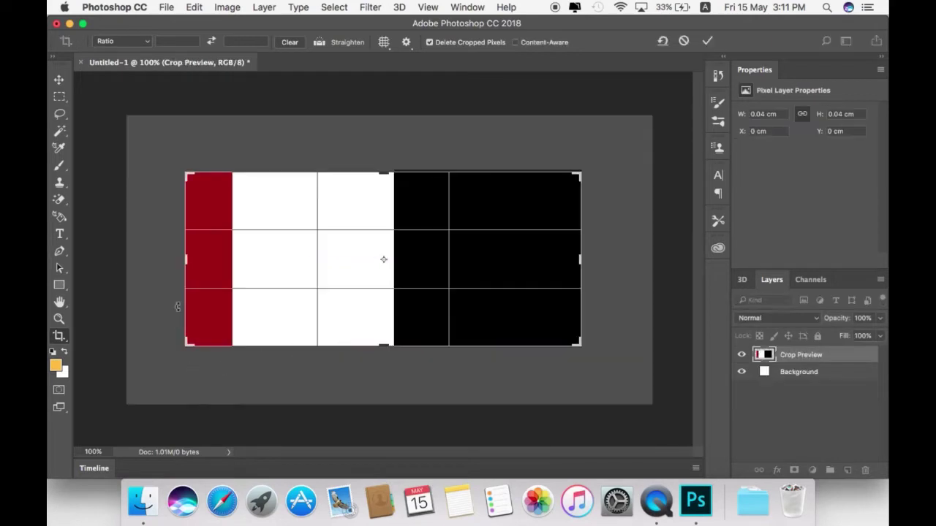
{"action": "left_click_drag", "start_coordinate": [190, 273], "coordinate": [212, 273]}
{"action": "left_click_drag", "start_coordinate": [568, 259], "coordinate": [562, 244]}
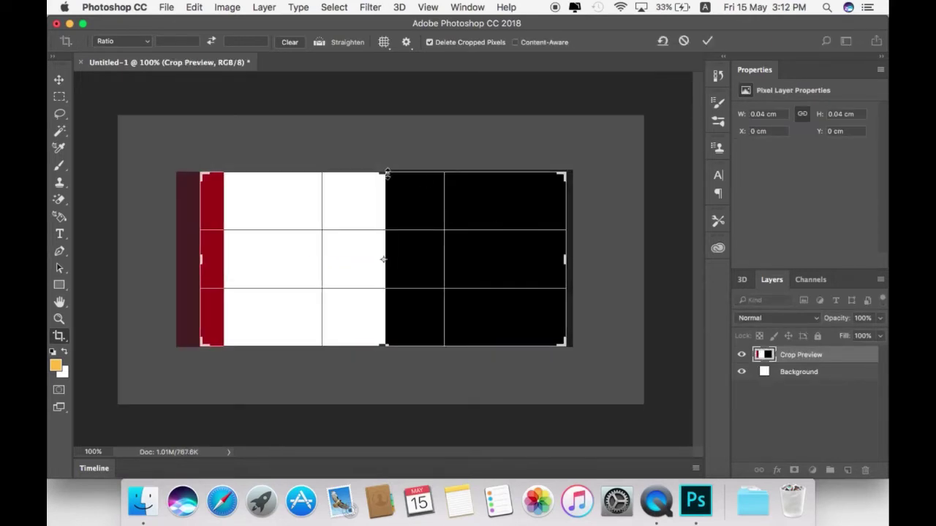
{"action": "left_click_drag", "start_coordinate": [387, 174], "coordinate": [387, 178]}
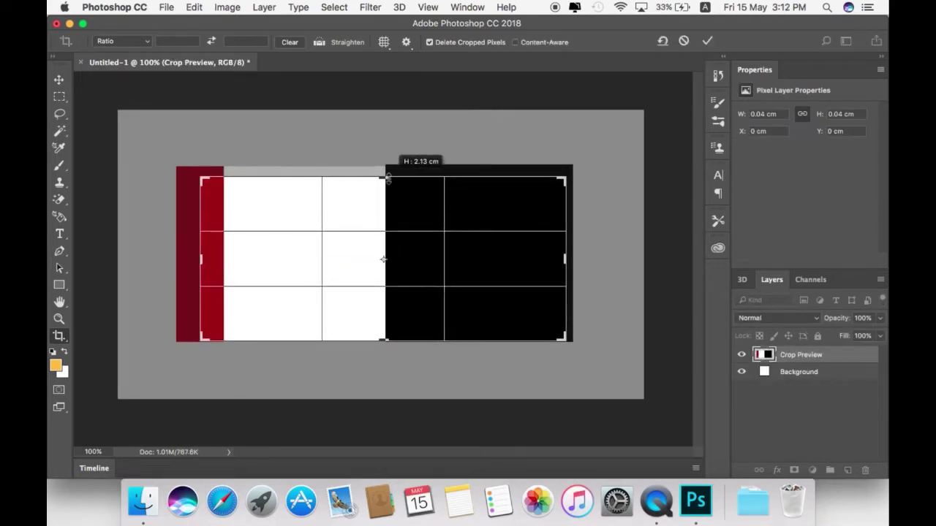
{"action": "left_click_drag", "start_coordinate": [386, 177], "coordinate": [387, 173]}
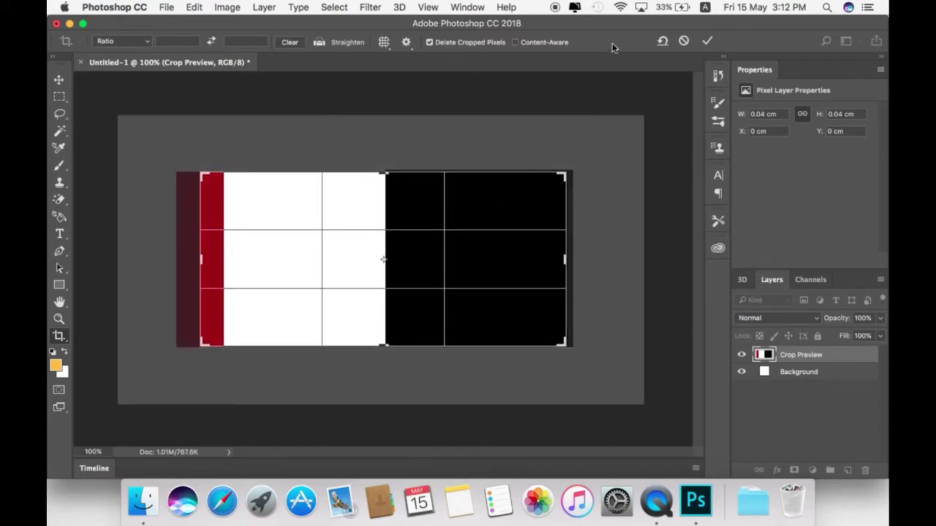
{"action": "left_click", "coordinate": [708, 41]}
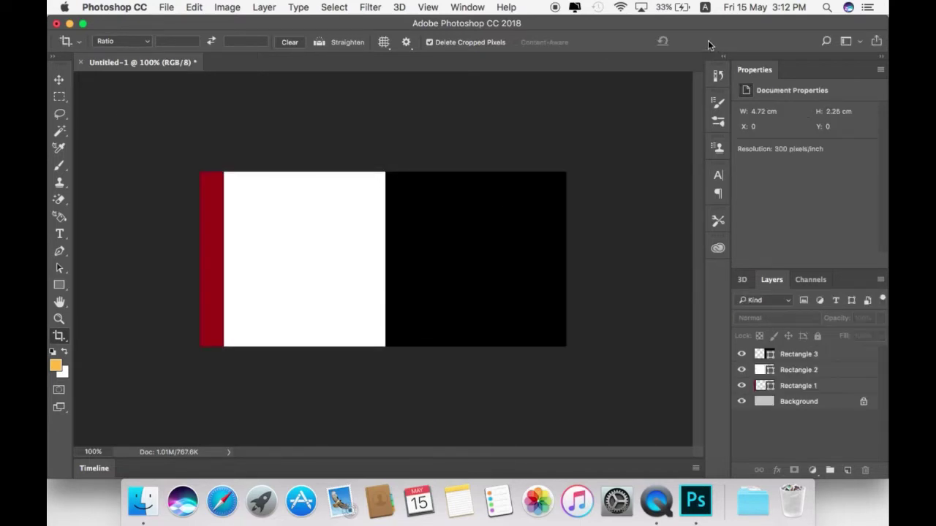
{"action": "left_click", "coordinate": [60, 79]}
{"action": "scroll", "coordinate": [373, 277], "scroll_direction": "up", "scroll_amount": 5}
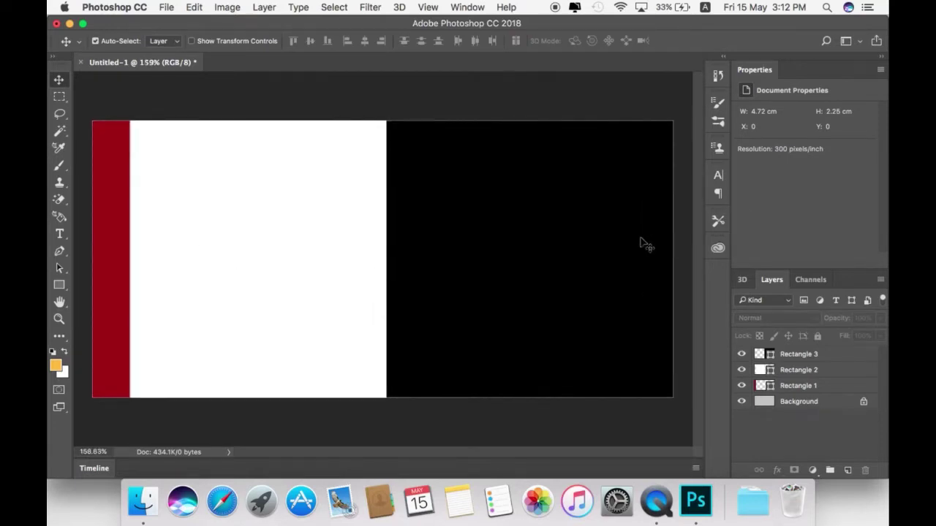
{"action": "left_click", "coordinate": [166, 6]}
Place the Logo image from the pics folder as an embedded layer.
{"action": "left_click", "coordinate": [248, 251]}
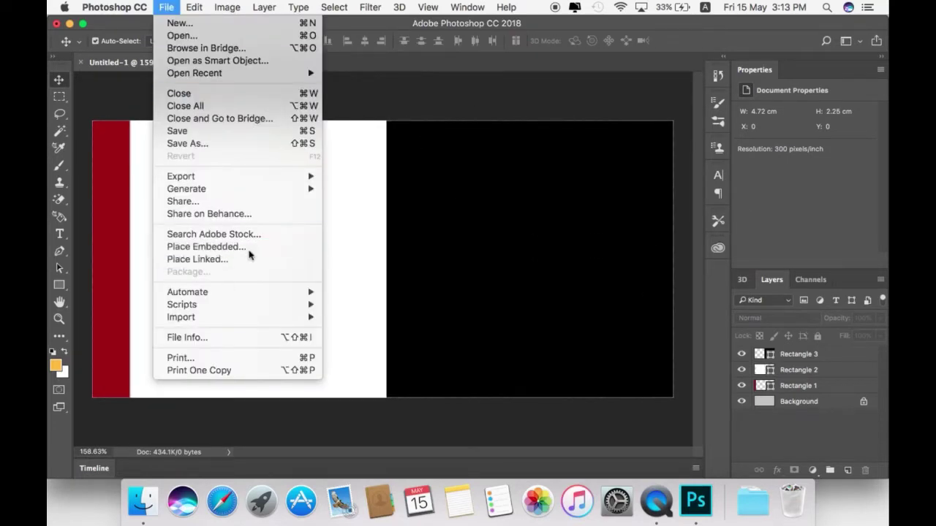
{"action": "left_click", "coordinate": [369, 148]}
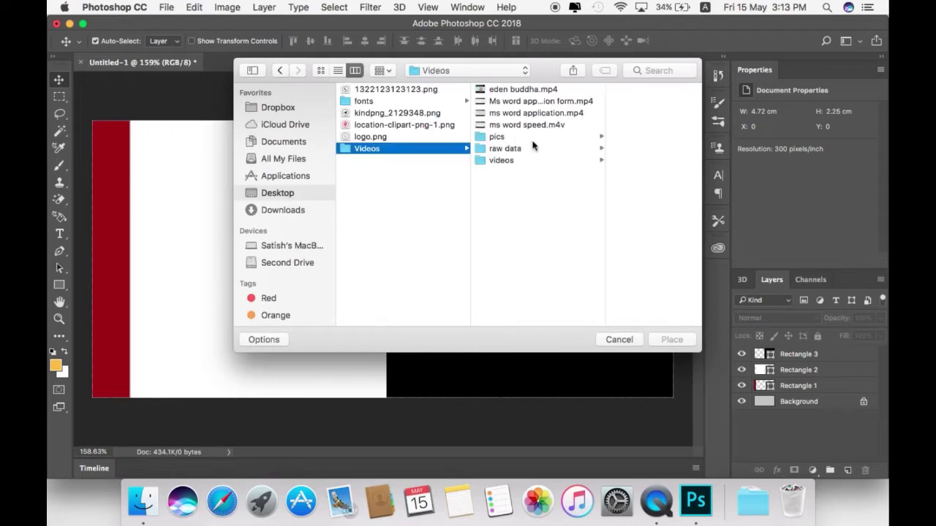
{"action": "left_click", "coordinate": [497, 148]}
{"action": "left_click", "coordinate": [457, 137]}
{"action": "type", "text": "l"}
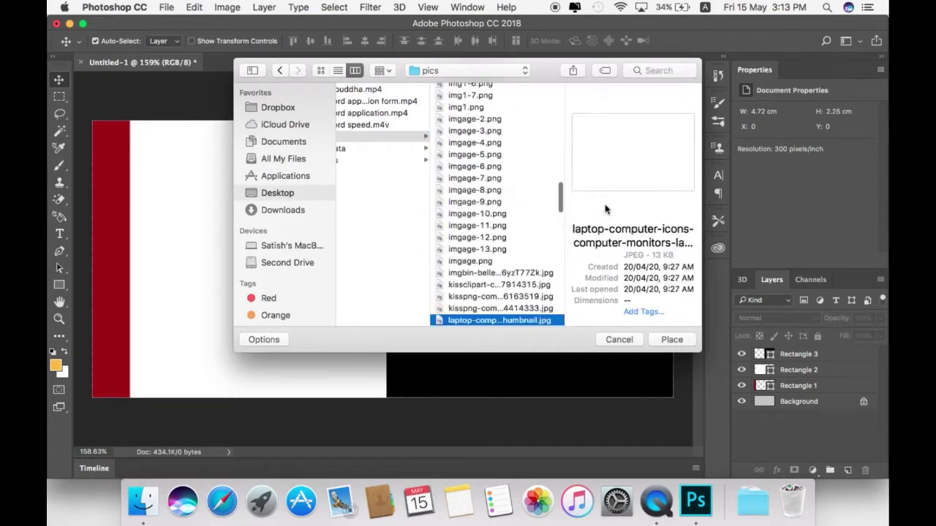
{"action": "type", "text": "o"}
{"action": "left_click", "coordinate": [670, 340]}
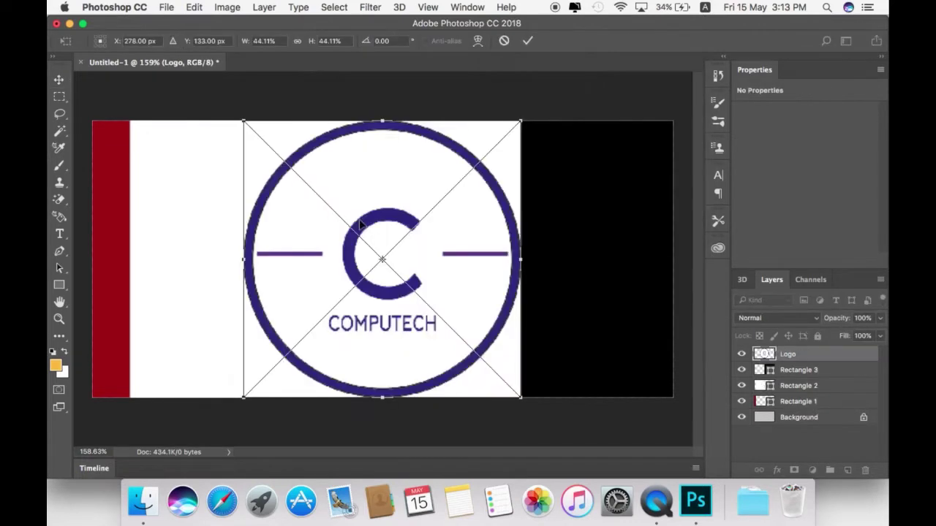
Scale the logo down and position it in the upper-left of the white block.
{"action": "left_click_drag", "start_coordinate": [243, 120], "coordinate": [424, 301]}
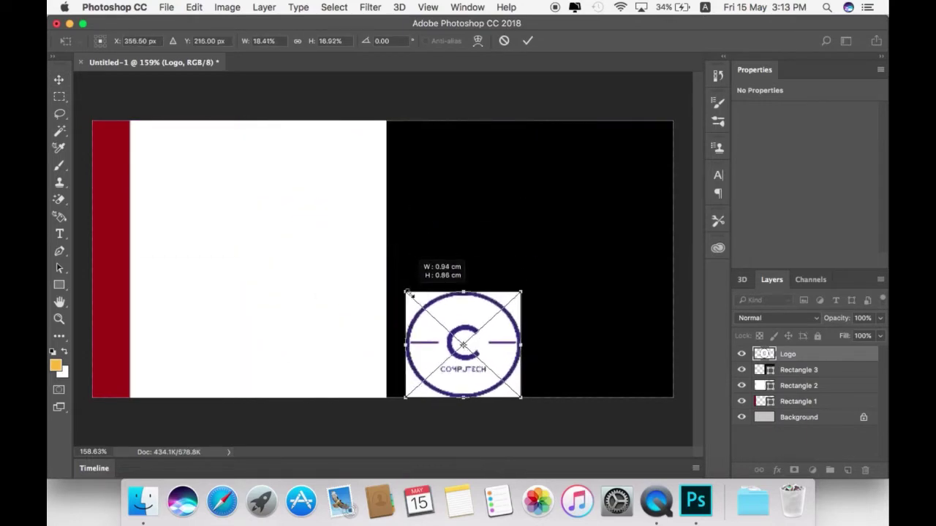
{"action": "left_click_drag", "start_coordinate": [481, 341], "coordinate": [250, 204]}
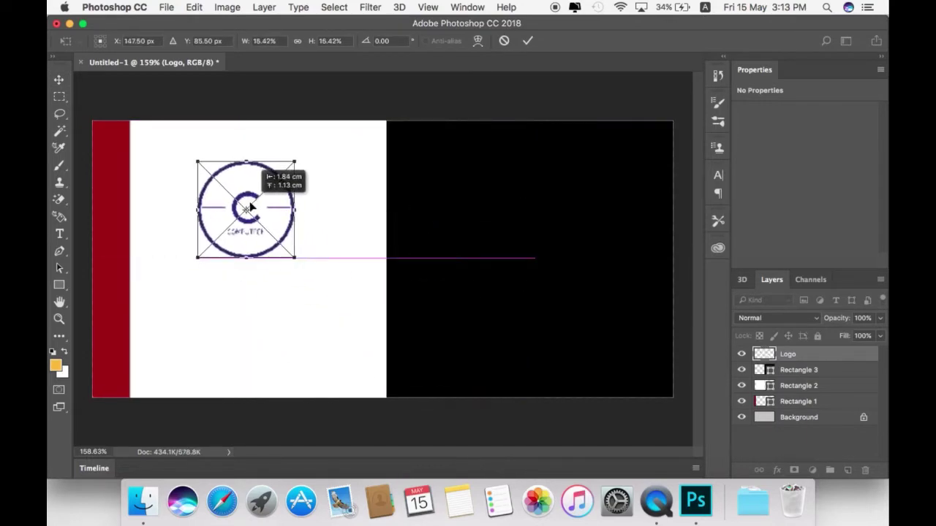
{"action": "left_click_drag", "start_coordinate": [295, 263], "coordinate": [324, 287]}
{"action": "left_click_drag", "start_coordinate": [266, 260], "coordinate": [251, 265]}
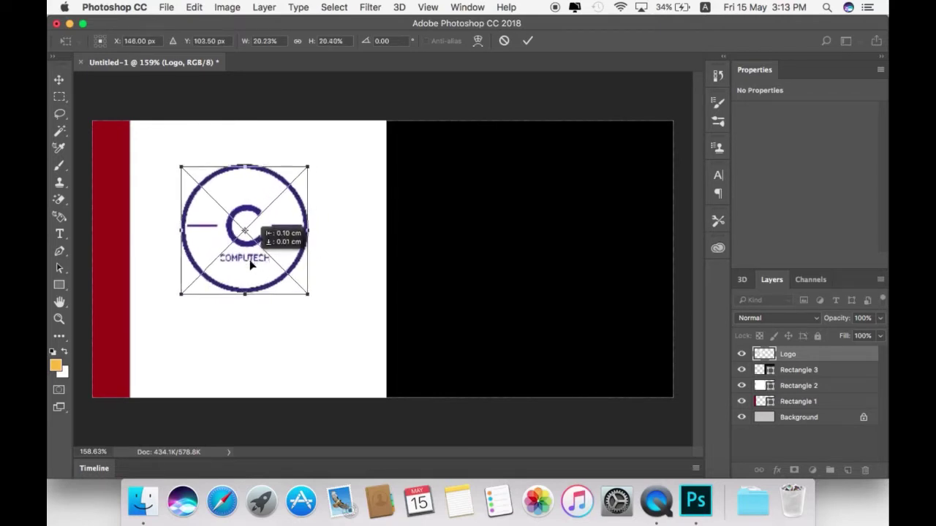
{"action": "left_click", "coordinate": [530, 41]}
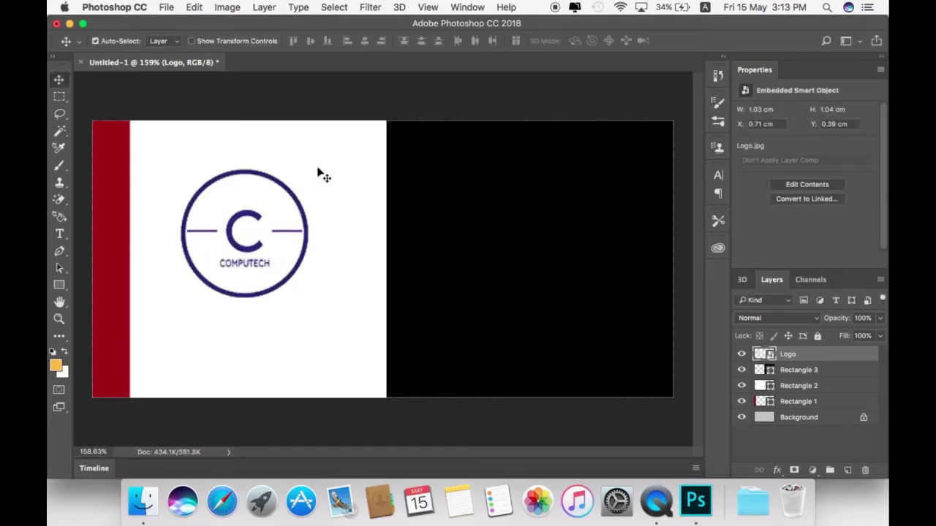
Type 'Education & Services' at 14 pt below the logo.
{"action": "left_click", "coordinate": [60, 236]}
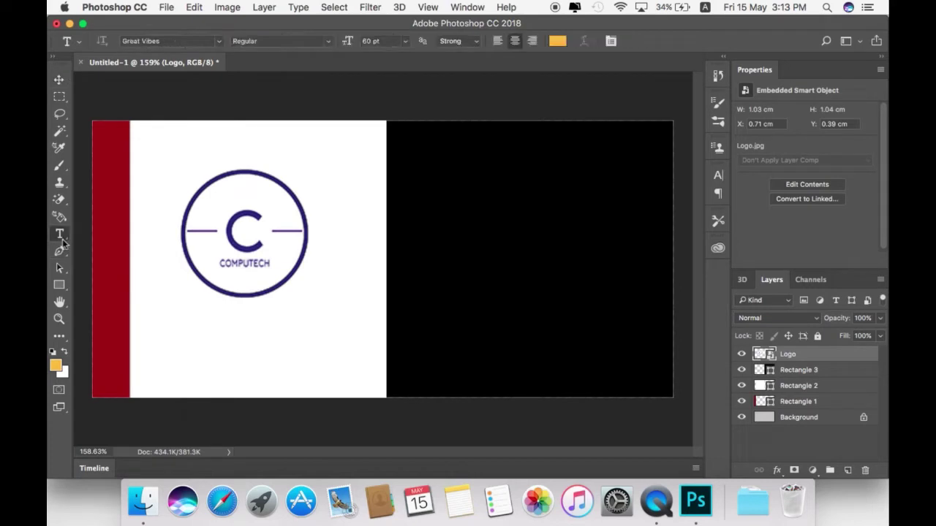
{"action": "left_click", "coordinate": [199, 336]}
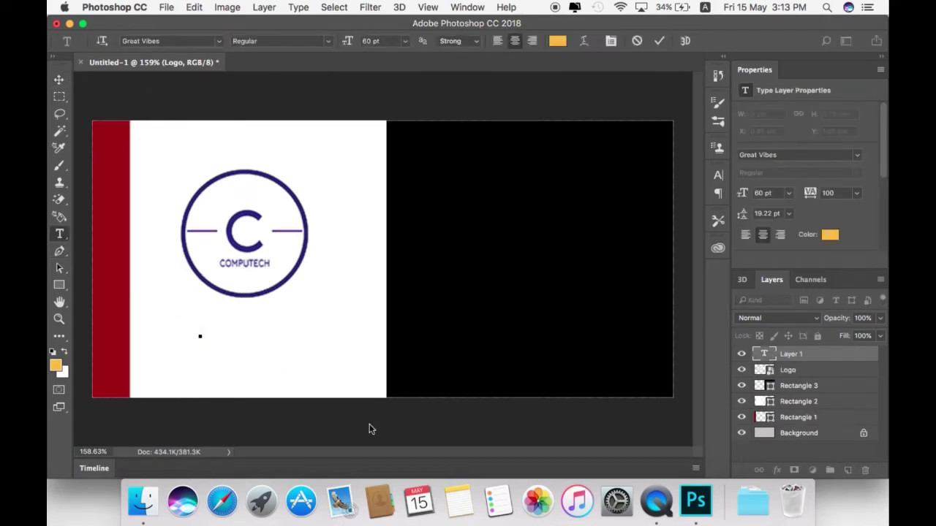
{"action": "left_click", "coordinate": [371, 41]}
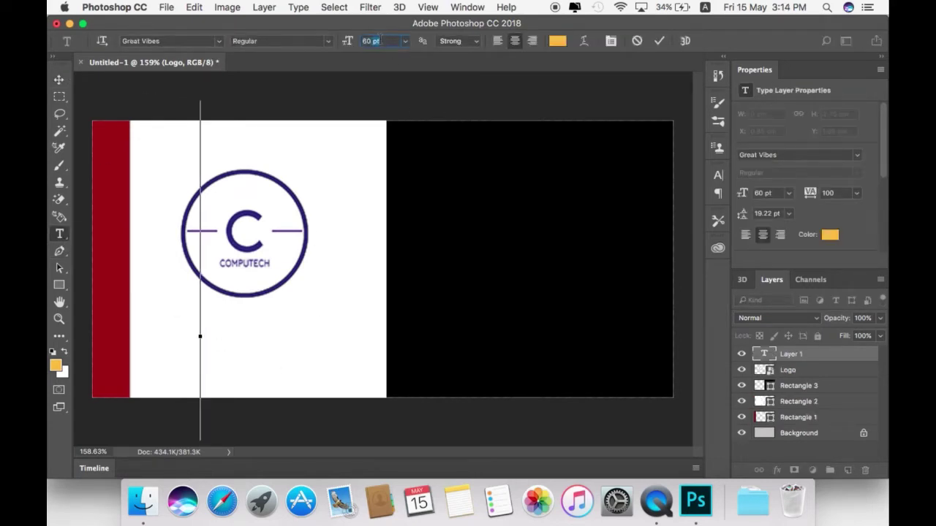
{"action": "left_click", "coordinate": [405, 41]}
{"action": "left_click", "coordinate": [390, 129]}
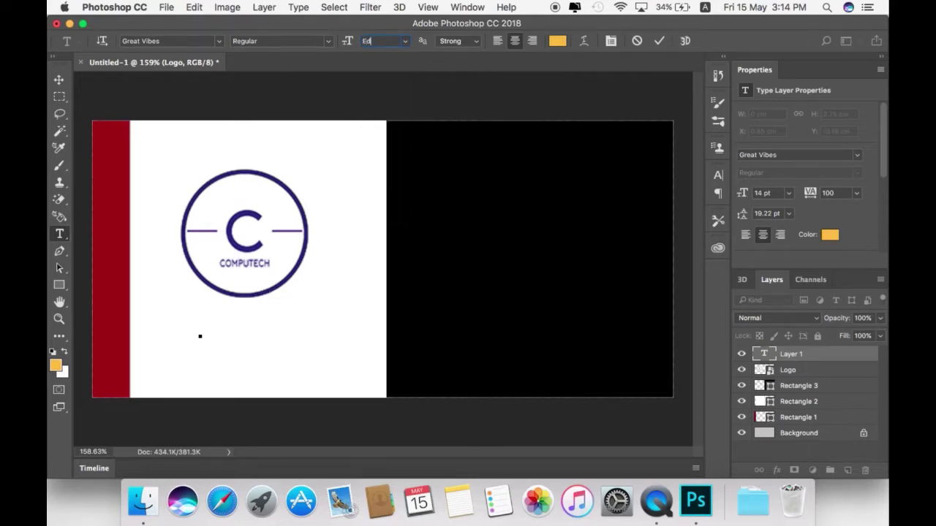
{"action": "type", "text": "Education & Services"}
Make the Education & Services text smaller and scale it to sit centred under the logo.
{"action": "key", "text": "ctrl+a"}
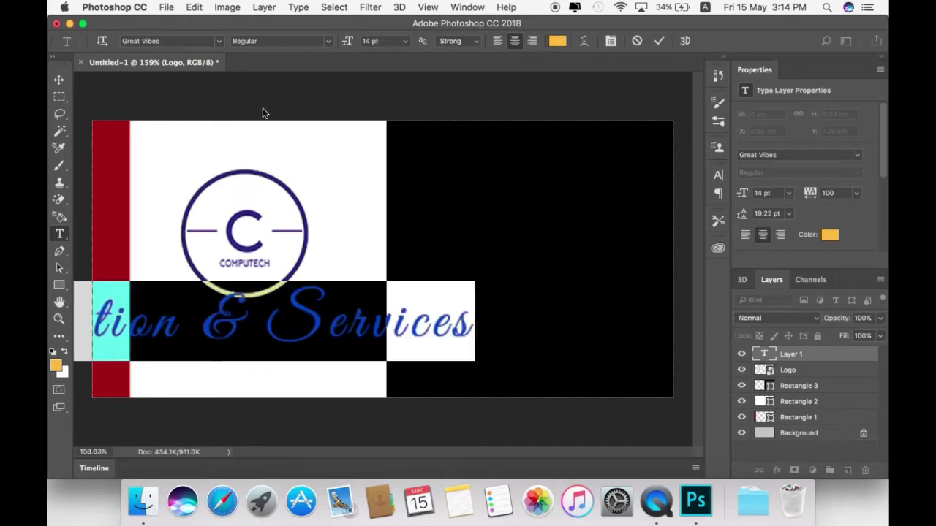
{"action": "left_click", "coordinate": [405, 42]}
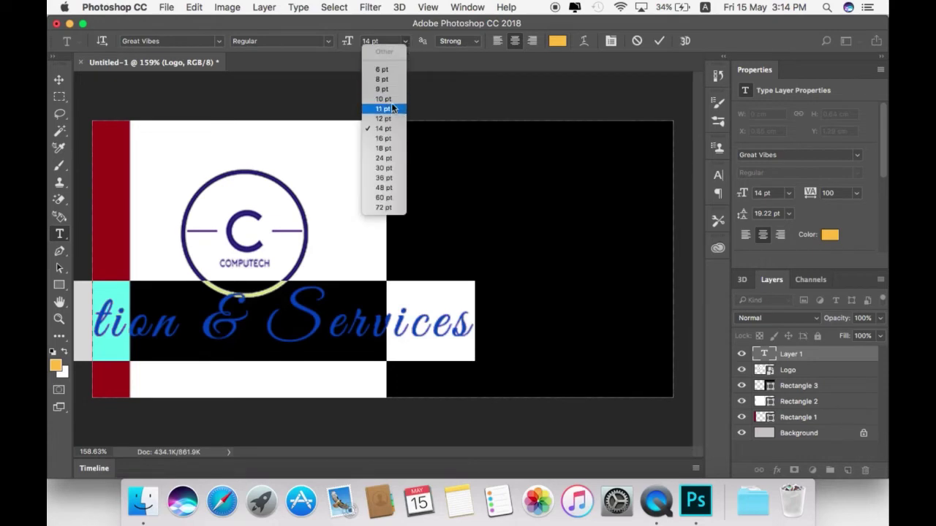
{"action": "left_click", "coordinate": [383, 98]}
{"action": "key", "text": "ctrl+Return"}
{"action": "key", "text": "v"}
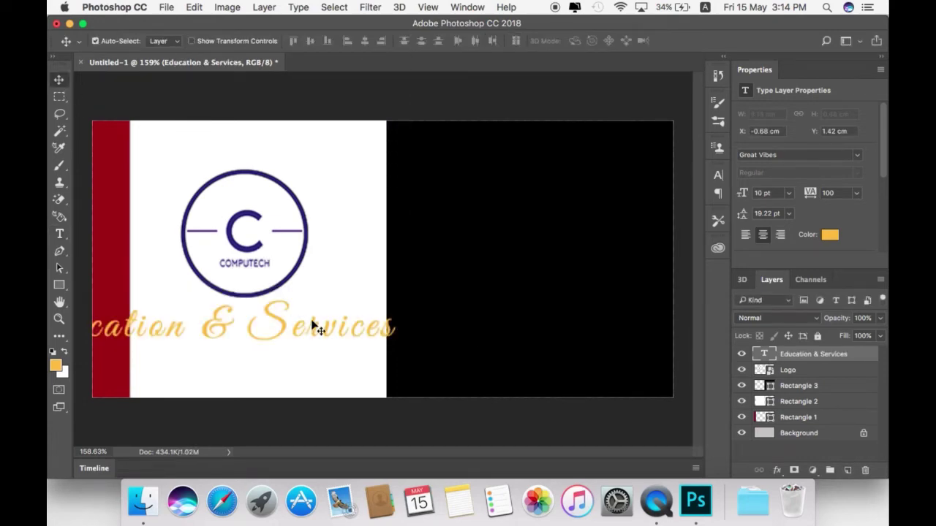
{"action": "key", "text": "ctrl+t"}
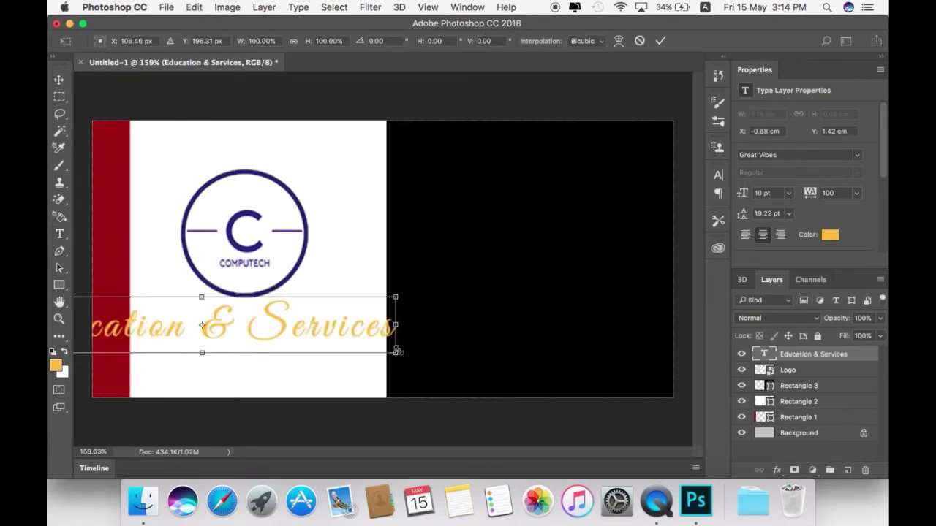
{"action": "left_click_drag", "start_coordinate": [396, 351], "coordinate": [339, 324]}
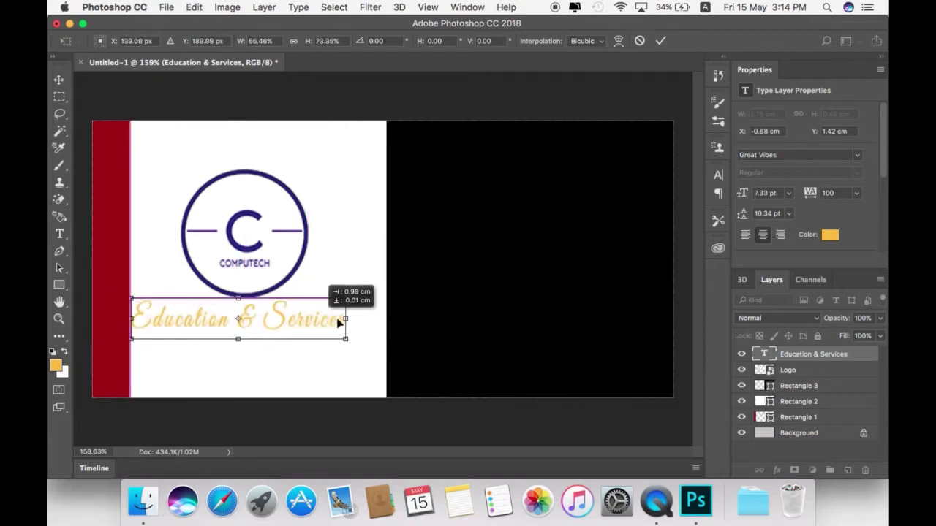
{"action": "left_click_drag", "start_coordinate": [339, 324], "coordinate": [352, 342]}
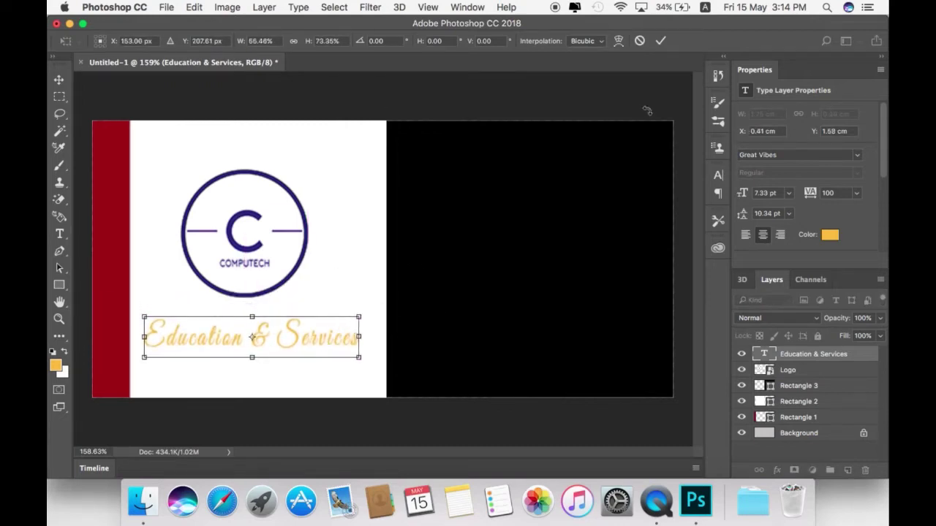
Recolour the Education & Services text to black.
{"action": "left_click", "coordinate": [660, 41]}
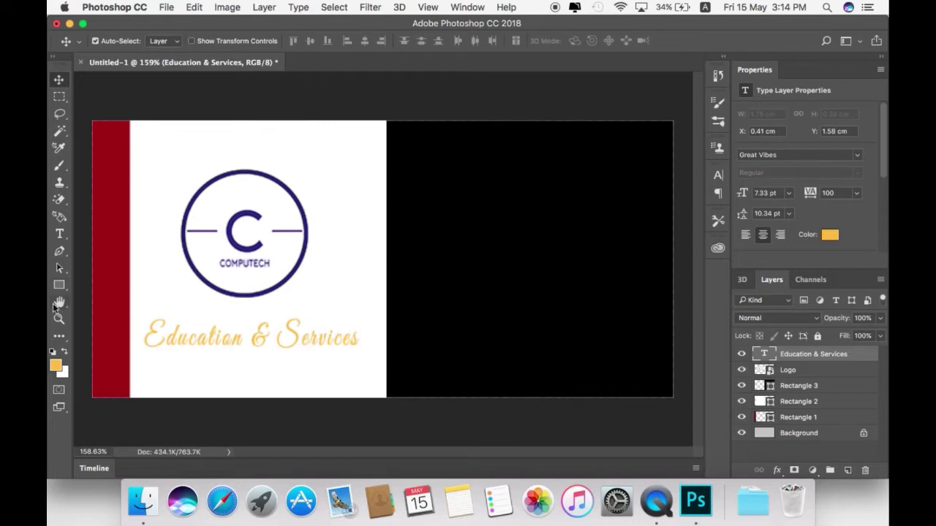
{"action": "left_click", "coordinate": [60, 235]}
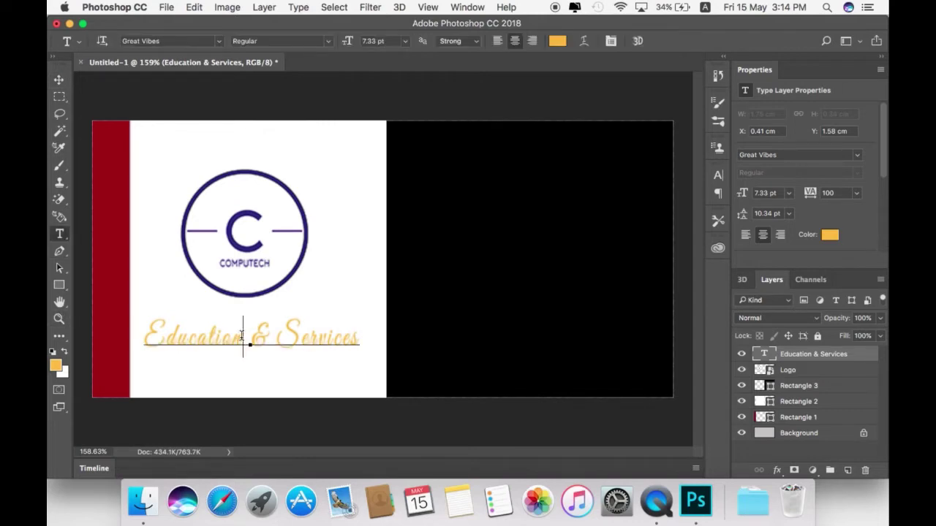
{"action": "triple_click", "coordinate": [244, 336]}
{"action": "left_click", "coordinate": [557, 41]}
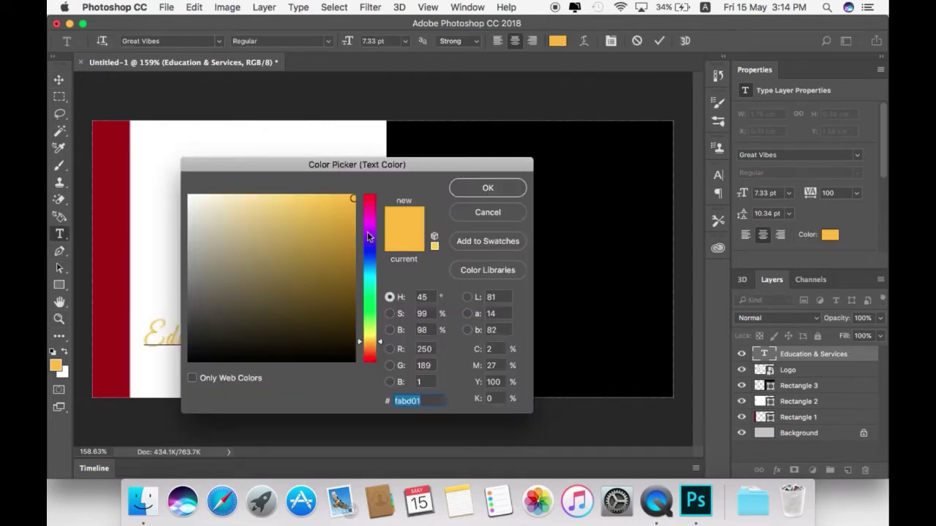
{"action": "left_click_drag", "start_coordinate": [321, 324], "coordinate": [354, 308]}
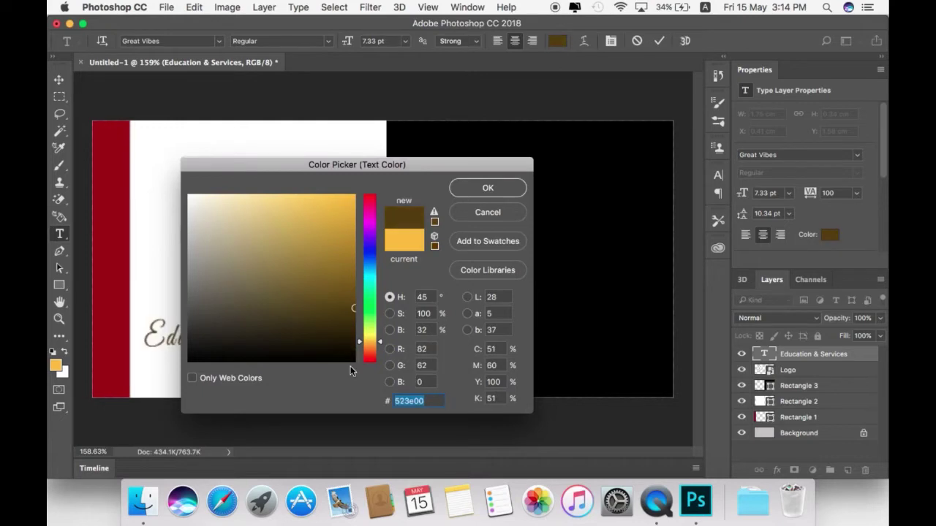
{"action": "left_click", "coordinate": [354, 361]}
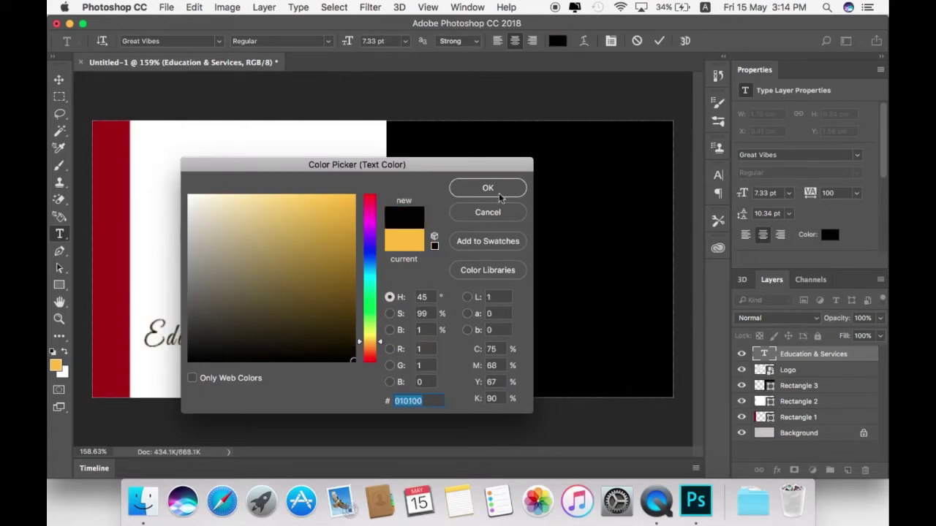
{"action": "left_click", "coordinate": [488, 189]}
{"action": "left_click", "coordinate": [659, 41]}
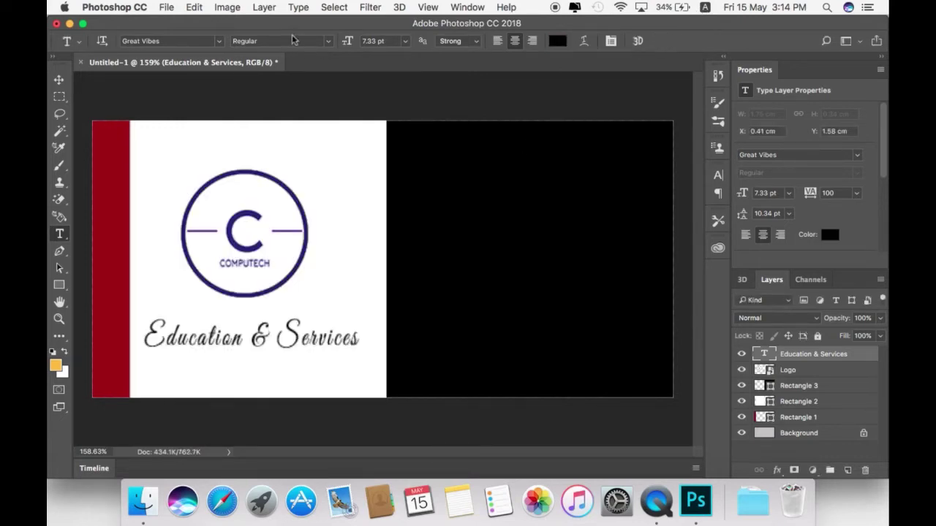
Select the black right-hand panel's layer.
{"action": "left_click", "coordinate": [326, 44]}
{"action": "left_click", "coordinate": [61, 81]}
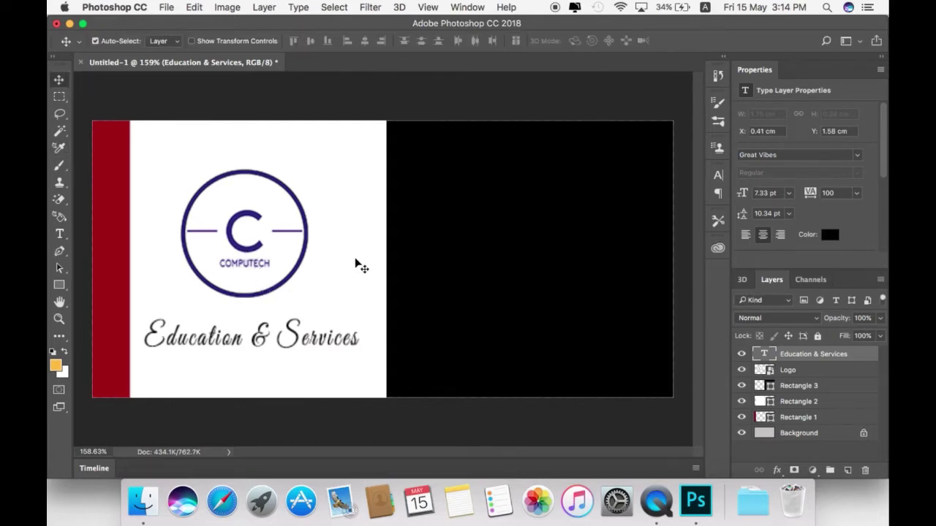
{"action": "left_click", "coordinate": [445, 257]}
{"action": "key", "text": "t"}
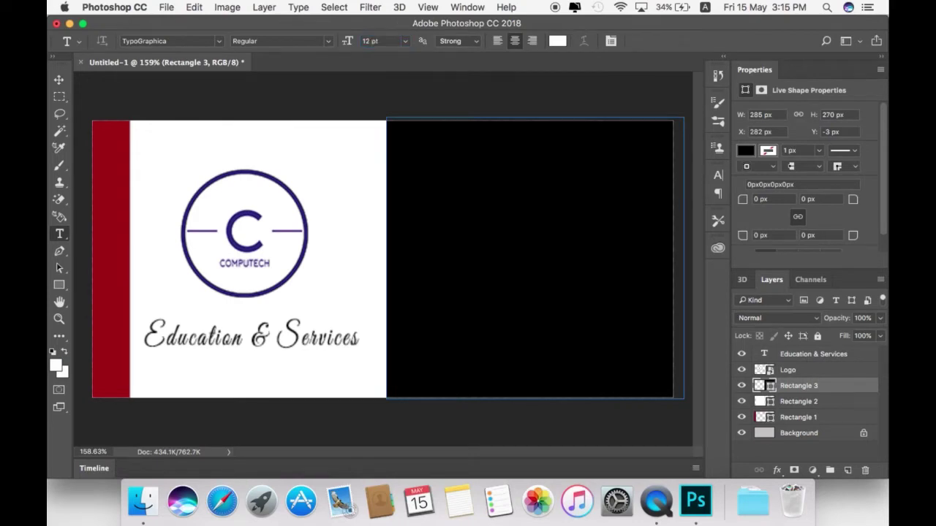
Type 'Your Name' on the black panel and move it down from the top edge.
{"action": "left_click", "coordinate": [443, 188]}
{"action": "type", "text": "Your"}
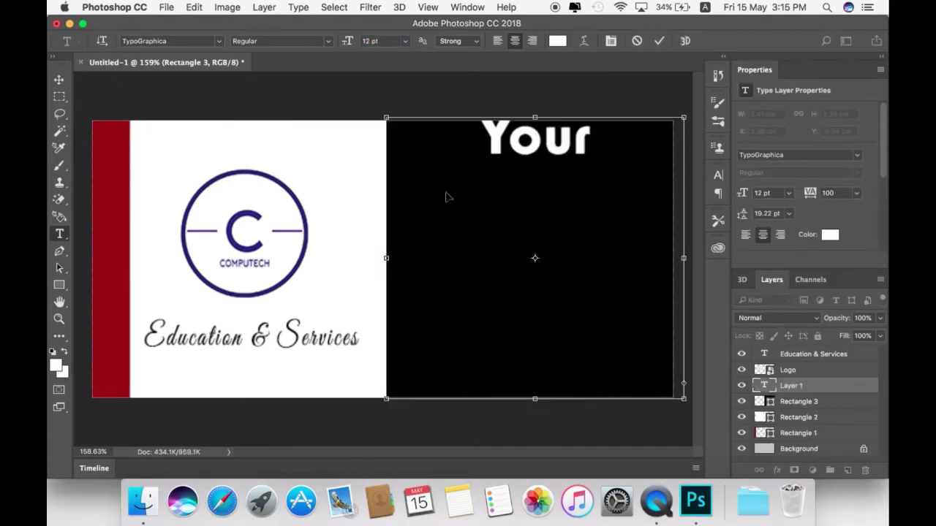
{"action": "type", "text": " Name"}
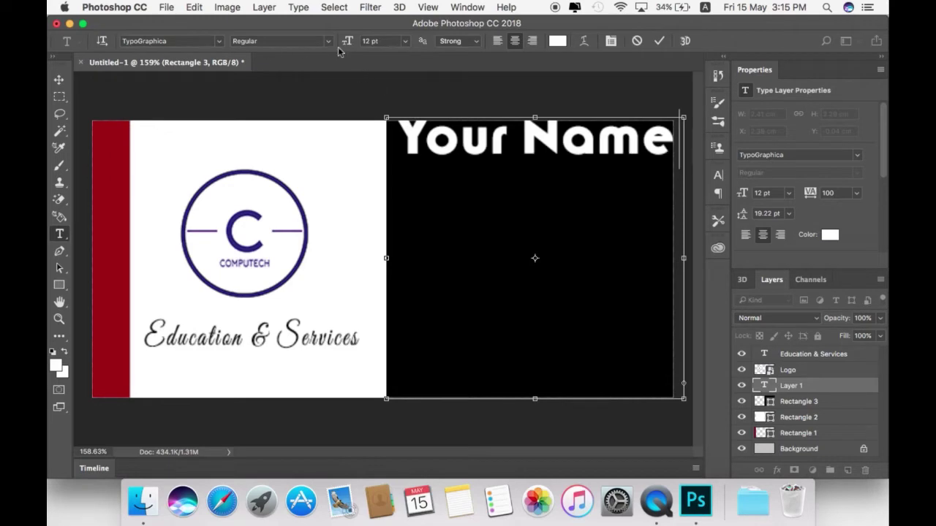
{"action": "left_click", "coordinate": [661, 44]}
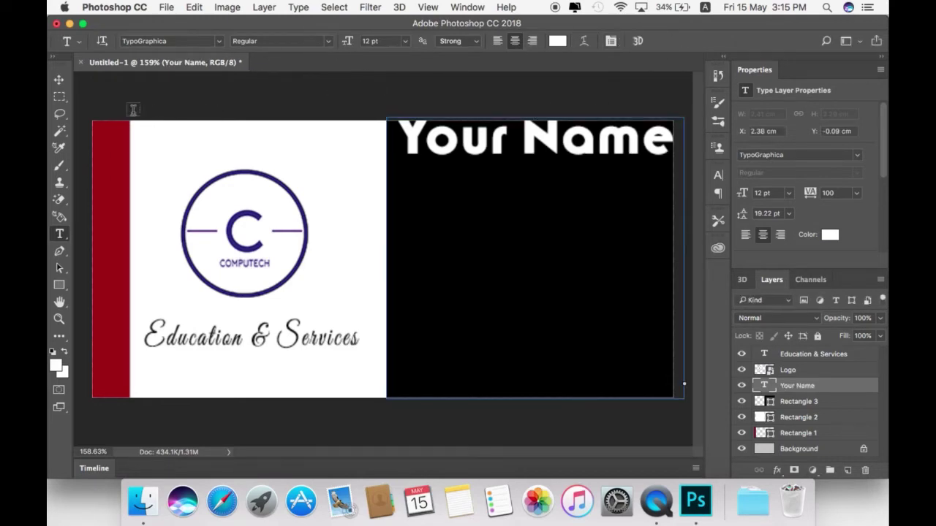
{"action": "left_click", "coordinate": [58, 79]}
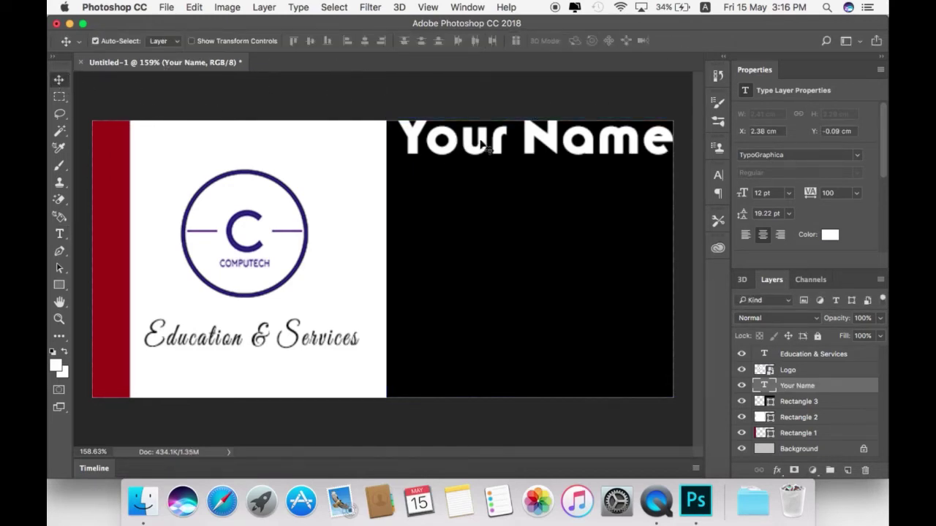
{"action": "left_click_drag", "start_coordinate": [496, 148], "coordinate": [492, 171]}
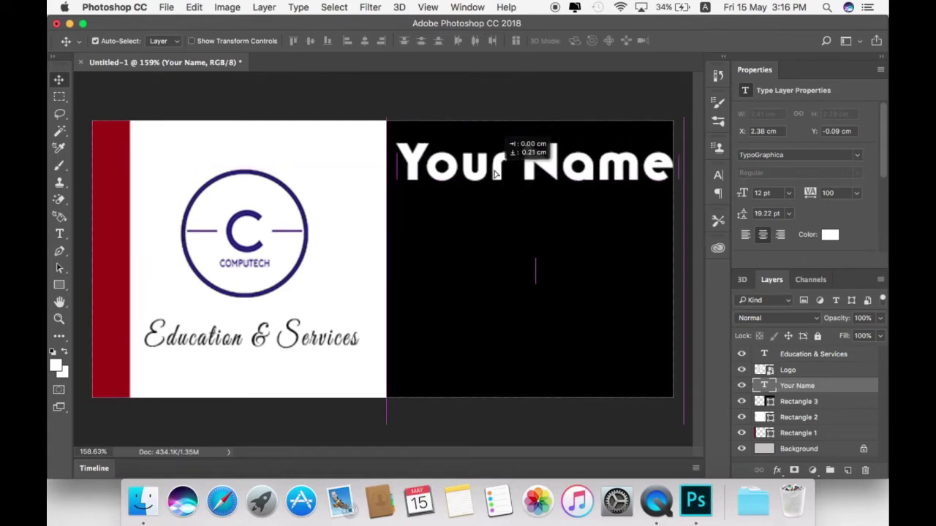
{"action": "left_click_drag", "start_coordinate": [492, 171], "coordinate": [493, 171]}
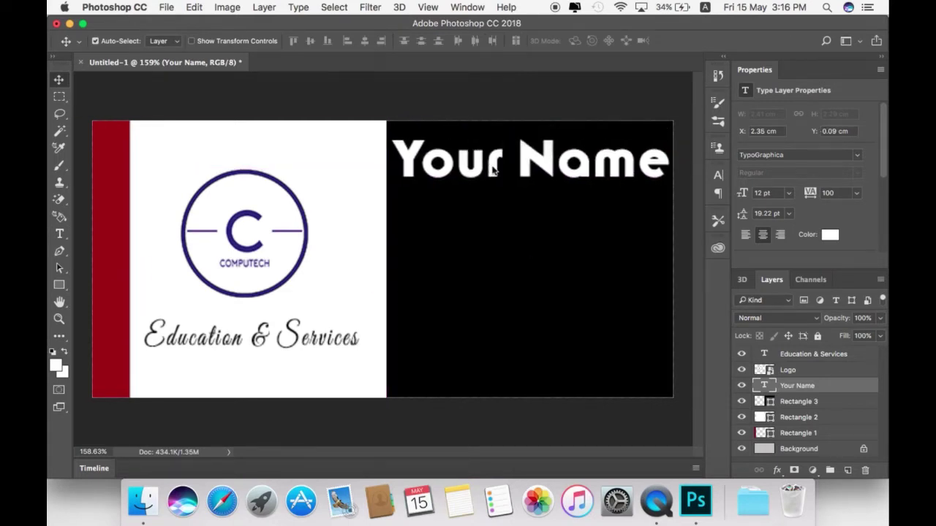
Set the Your Name font to Snell Roundhand.
{"action": "left_click", "coordinate": [60, 234]}
{"action": "left_click", "coordinate": [218, 41]}
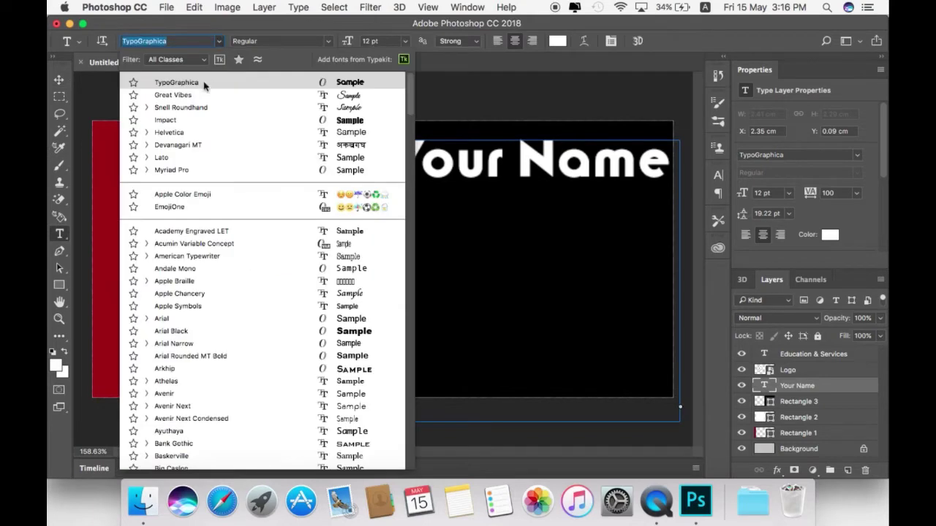
{"action": "left_click", "coordinate": [216, 110]}
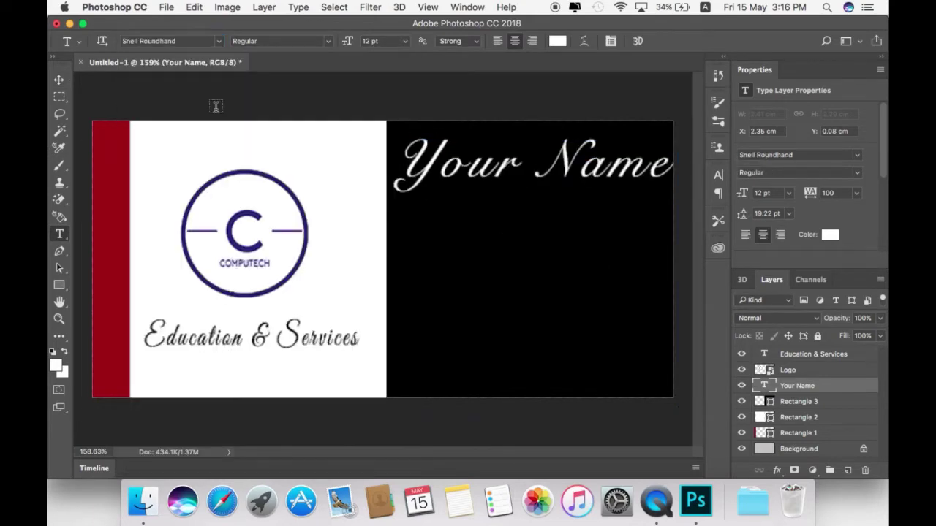
{"action": "left_click", "coordinate": [428, 241]}
Type 'Designation' and move it under Your Name.
{"action": "type", "text": "Designation"}
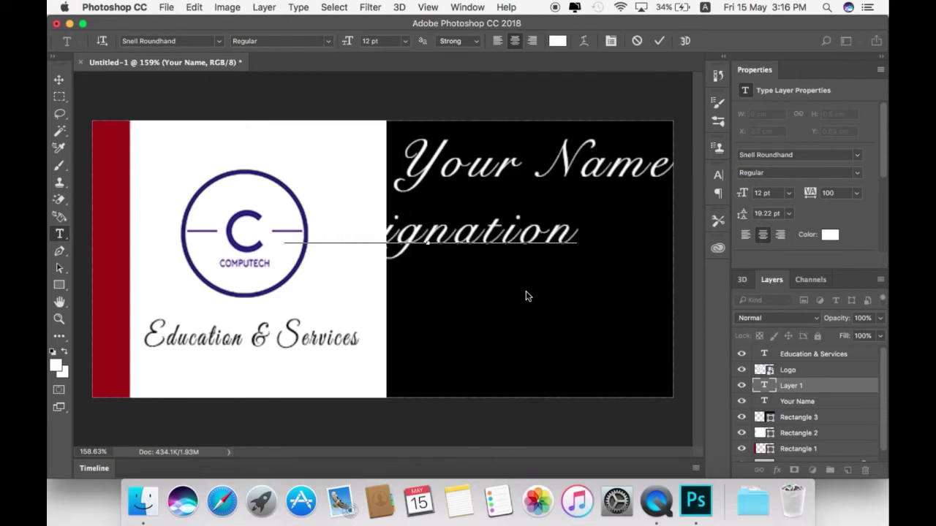
{"action": "left_click", "coordinate": [659, 42]}
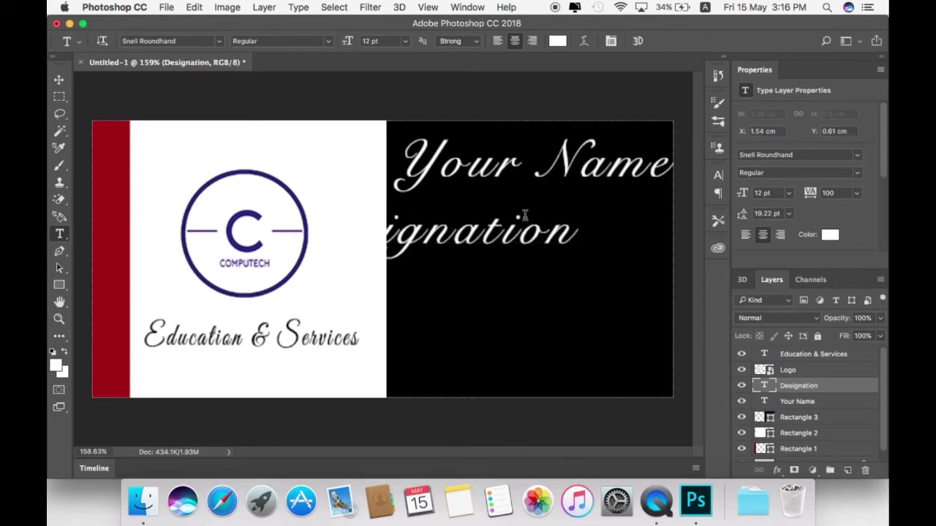
{"action": "left_click_drag", "start_coordinate": [500, 242], "coordinate": [589, 231]}
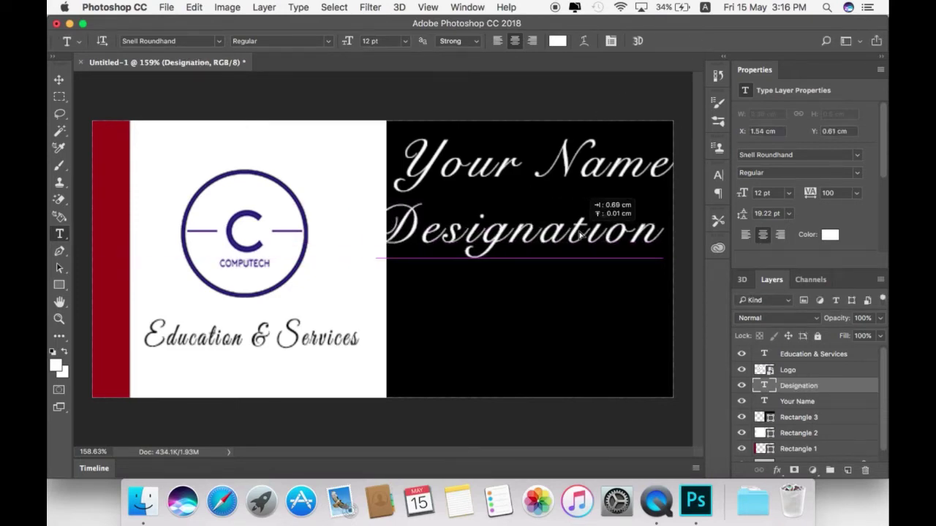
Shrink the Designation text and centre it beneath Your Name.
{"action": "key", "text": "ctrl+t"}
{"action": "left_click_drag", "start_coordinate": [375, 252], "coordinate": [482, 234]}
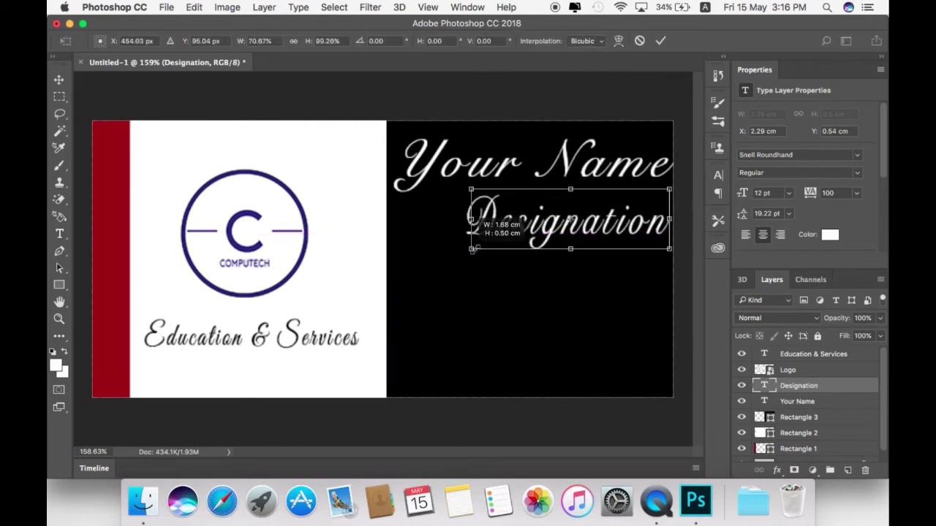
{"action": "left_click_drag", "start_coordinate": [579, 214], "coordinate": [544, 215]}
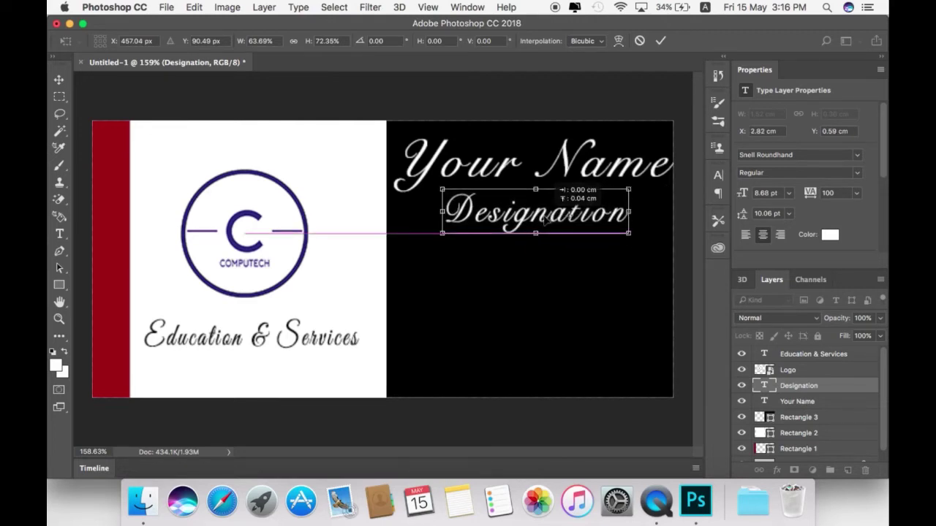
{"action": "left_click", "coordinate": [661, 41]}
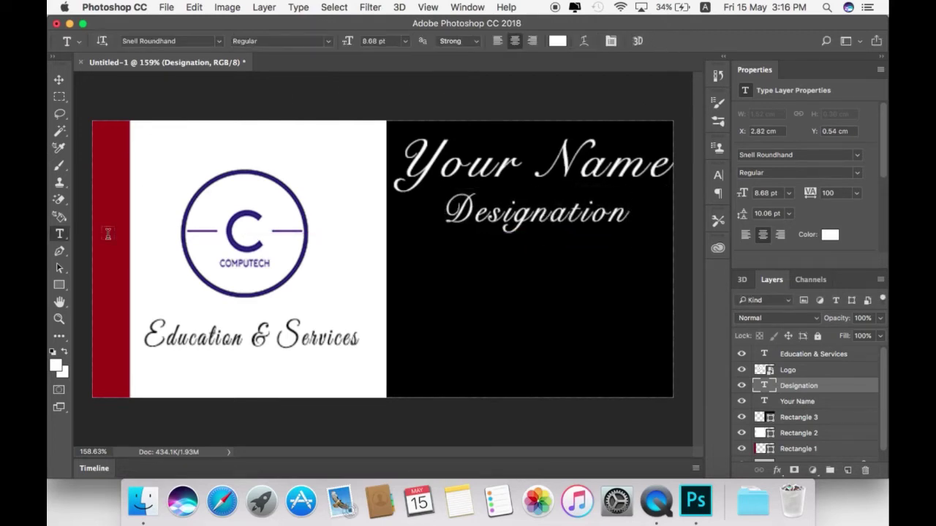
{"action": "left_click", "coordinate": [60, 287]}
Draw a red bar across the lower black half and adjust its size, undoing a stray rectangle.
{"action": "left_click_drag", "start_coordinate": [384, 241], "coordinate": [672, 268]}
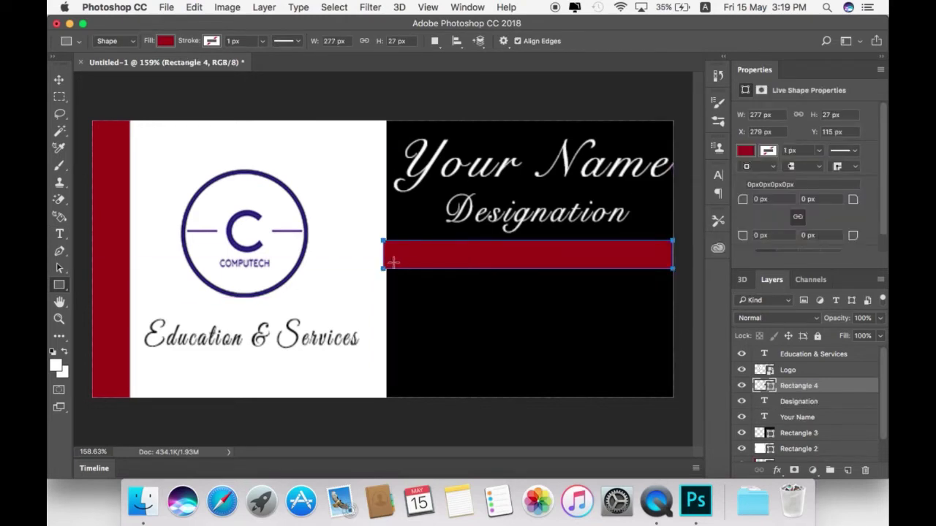
{"action": "left_click_drag", "start_coordinate": [381, 268], "coordinate": [372, 268]}
{"action": "key", "text": "super+z"}
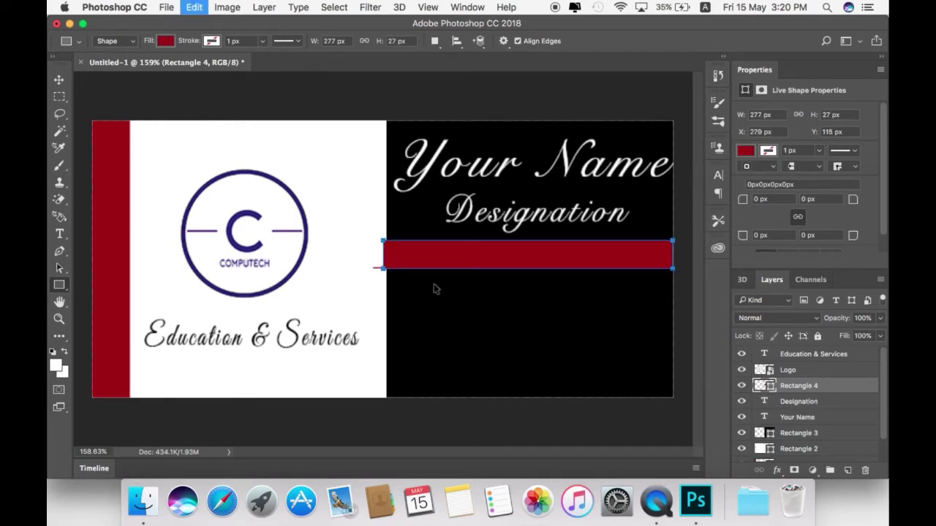
{"action": "key", "text": "super+t"}
{"action": "left_click", "coordinate": [581, 41]}
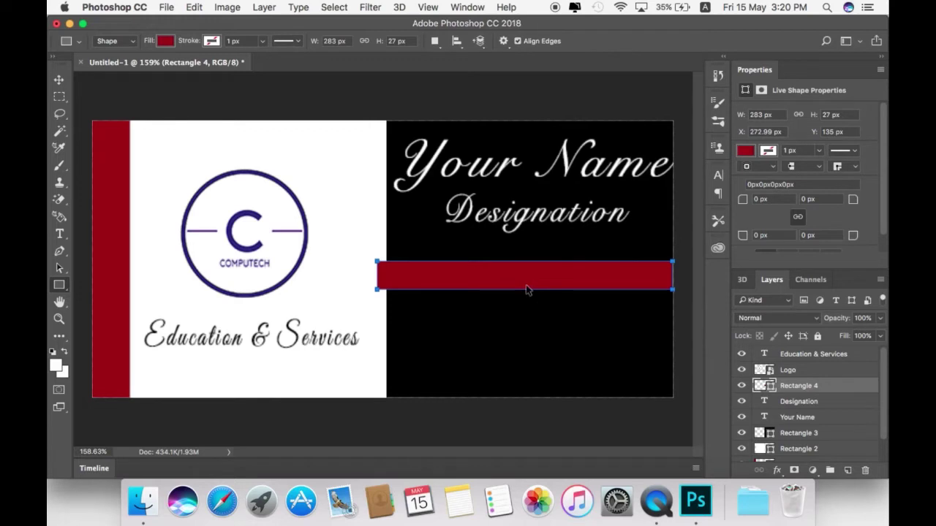
Duplicate the red bar twice downward into three stacked stripes, then start a text line on the top stripe.
{"action": "left_click", "coordinate": [59, 79]}
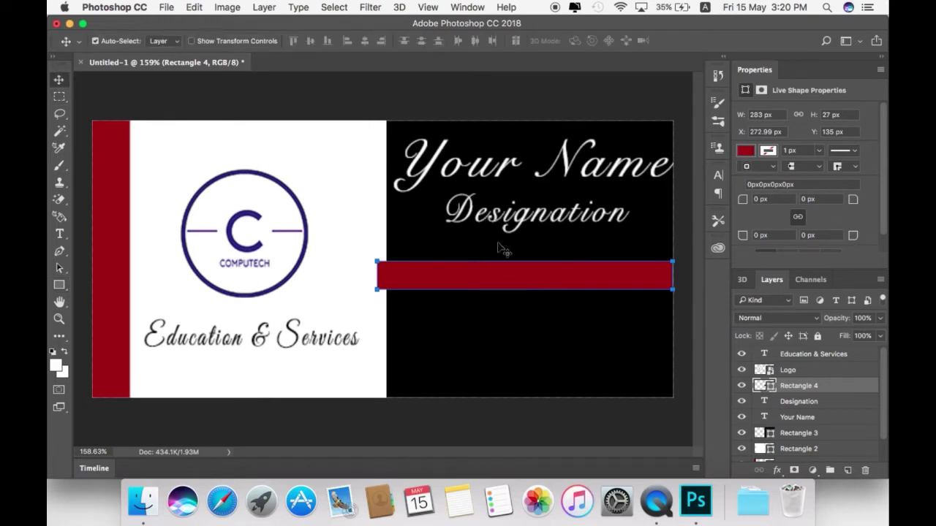
{"action": "left_click_drag", "start_coordinate": [490, 266], "coordinate": [494, 307]}
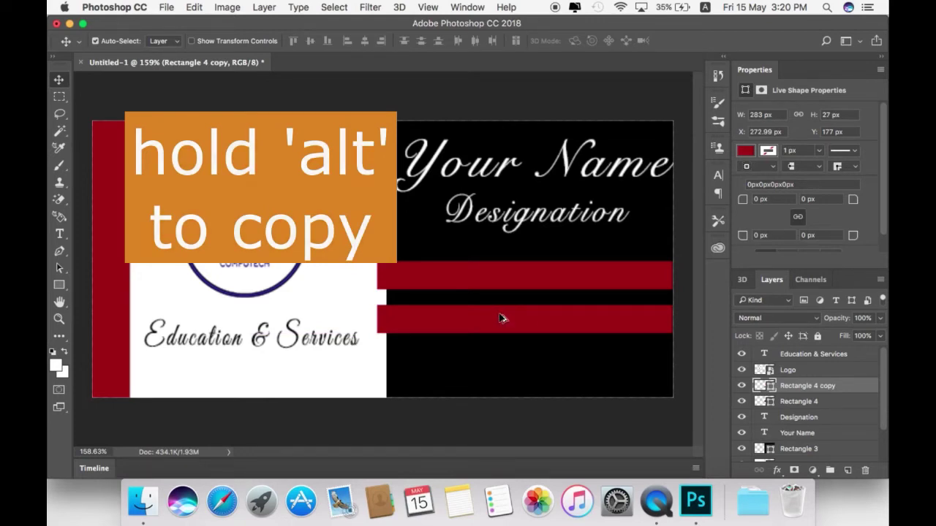
{"action": "left_click_drag", "start_coordinate": [502, 318], "coordinate": [502, 357]}
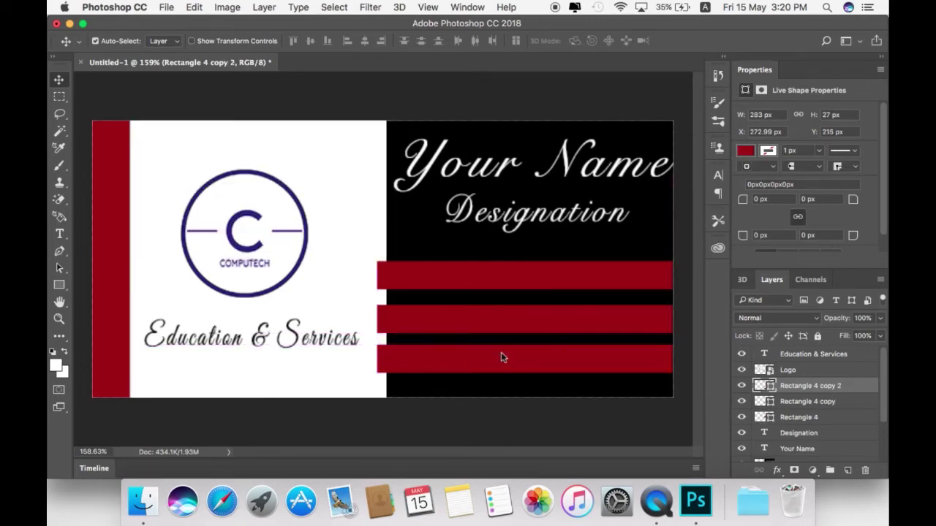
{"action": "left_click", "coordinate": [60, 234]}
{"action": "left_click", "coordinate": [428, 278]}
Type a placeholder phone number in Arial and scale it onto the top red stripe.
{"action": "left_click", "coordinate": [182, 41]}
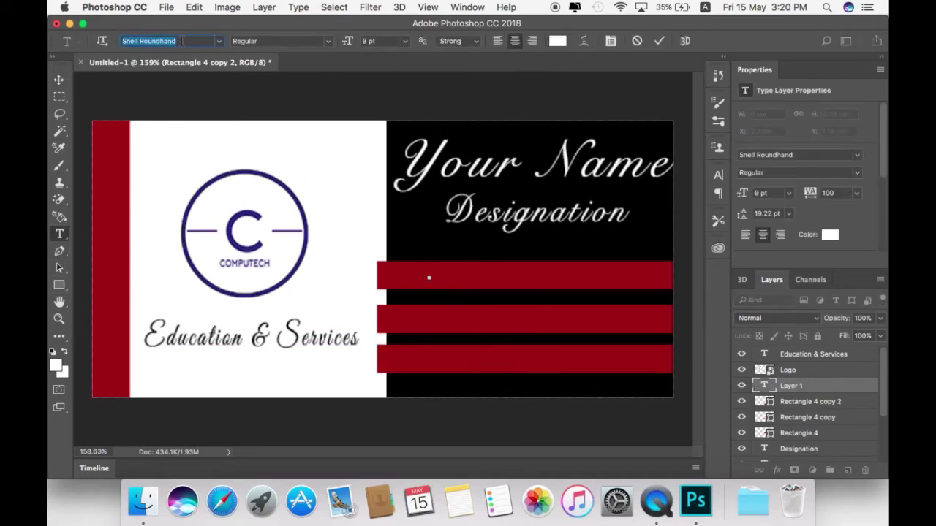
{"action": "type", "text": "arial"}
{"action": "key", "text": "Return"}
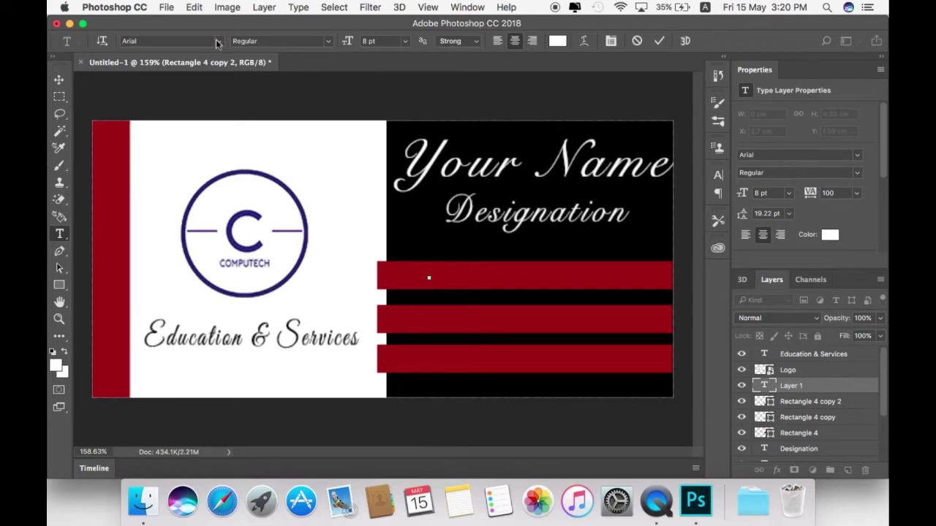
{"action": "type", "text": "XXXXXXX"}
{"action": "left_click", "coordinate": [660, 42]}
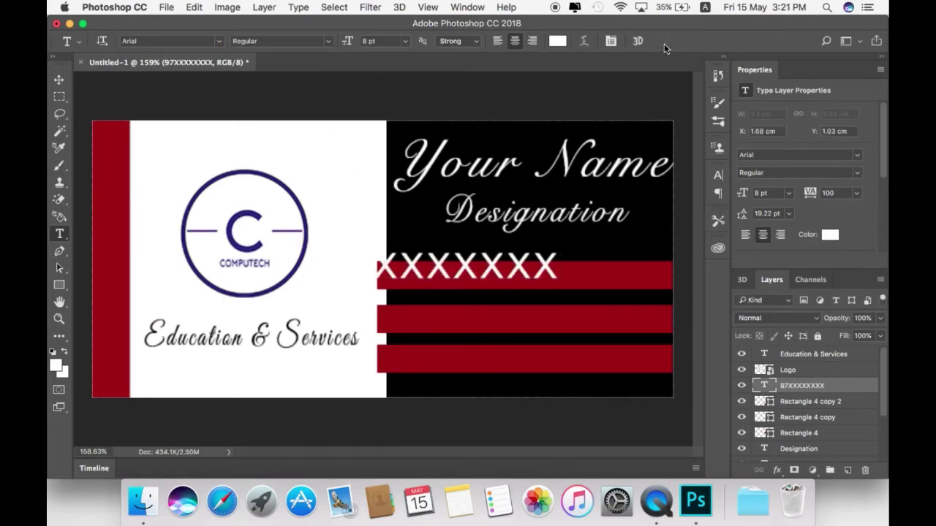
{"action": "key", "text": "ctrl+t"}
{"action": "left_click_drag", "start_coordinate": [318, 277], "coordinate": [423, 268]}
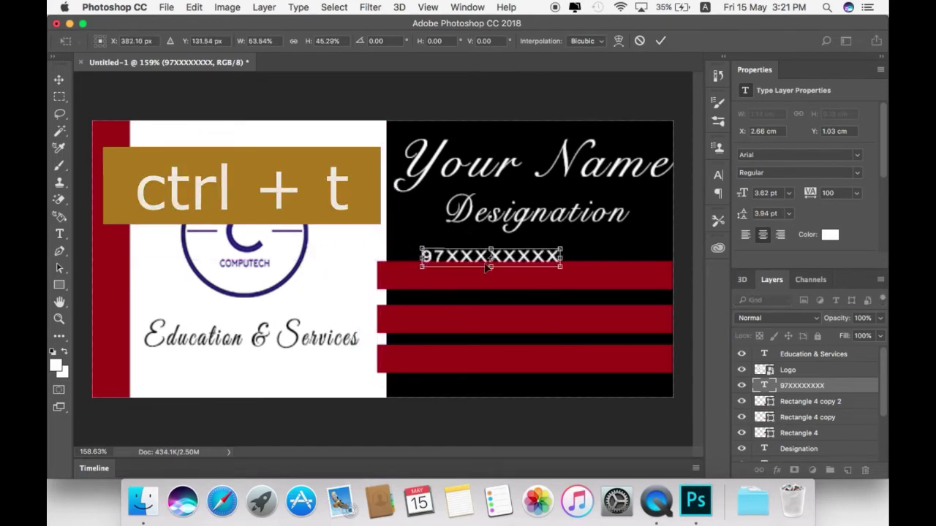
{"action": "mouse_move", "coordinate": [500, 261]}
{"action": "left_mouse_down"}
{"action": "mouse_move", "coordinate": [575, 273]}
{"action": "mouse_move", "coordinate": [516, 277]}
{"action": "left_mouse_up"}
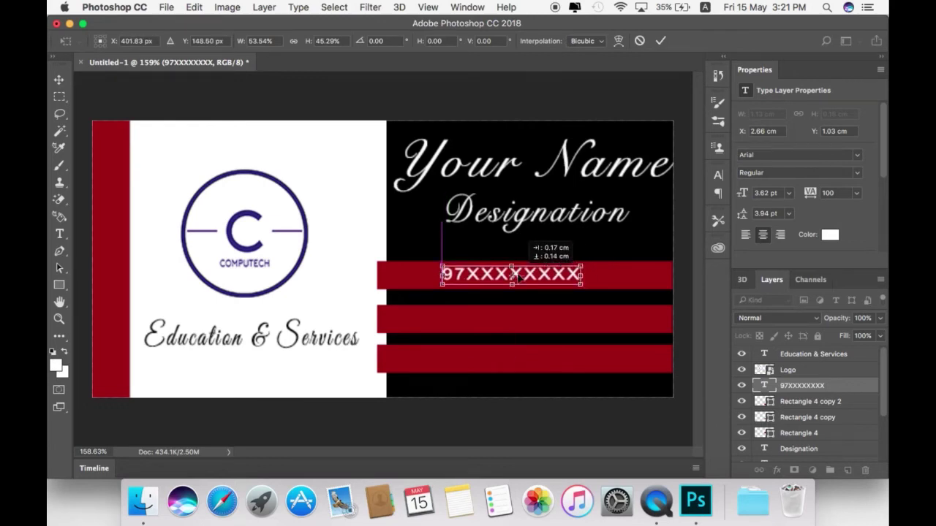
{"action": "left_click", "coordinate": [661, 41]}
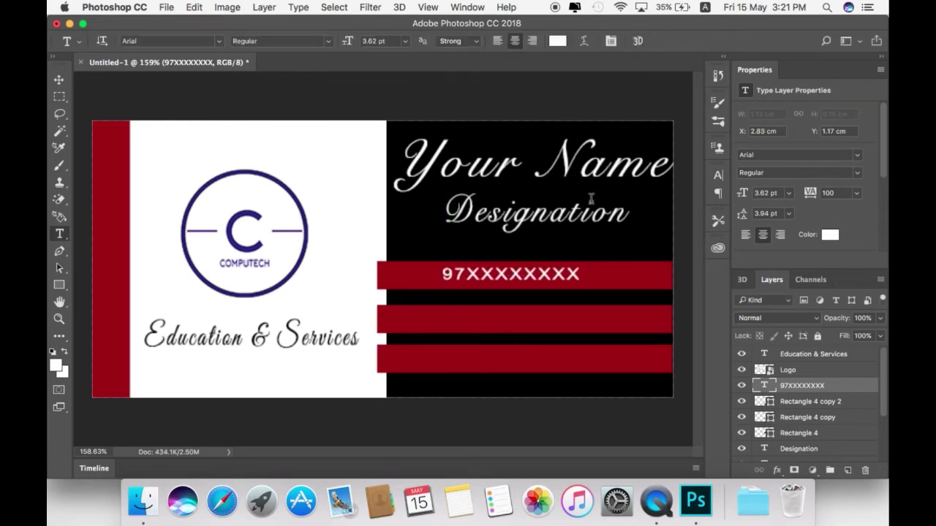
Append a slash and a second placeholder number, then refit both numbers along the stripe.
{"action": "left_click", "coordinate": [575, 274]}
{"action": "type", "text": "/ "}
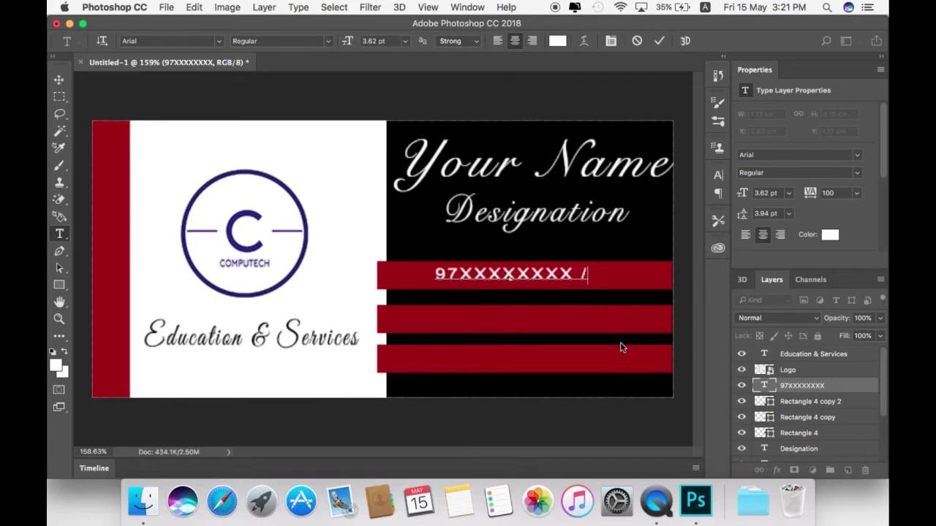
{"action": "type", "text": "978XXXXXX"}
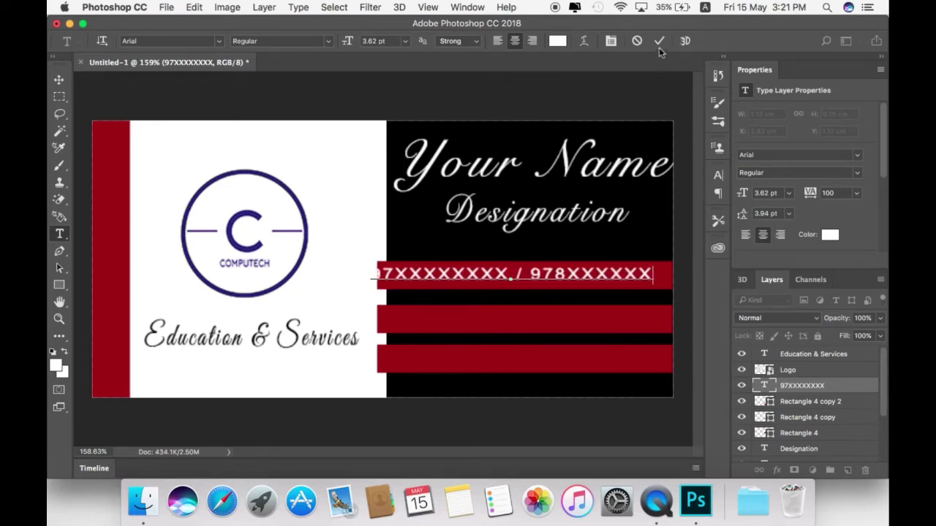
{"action": "left_click", "coordinate": [658, 41]}
{"action": "key", "text": "ctrl+t"}
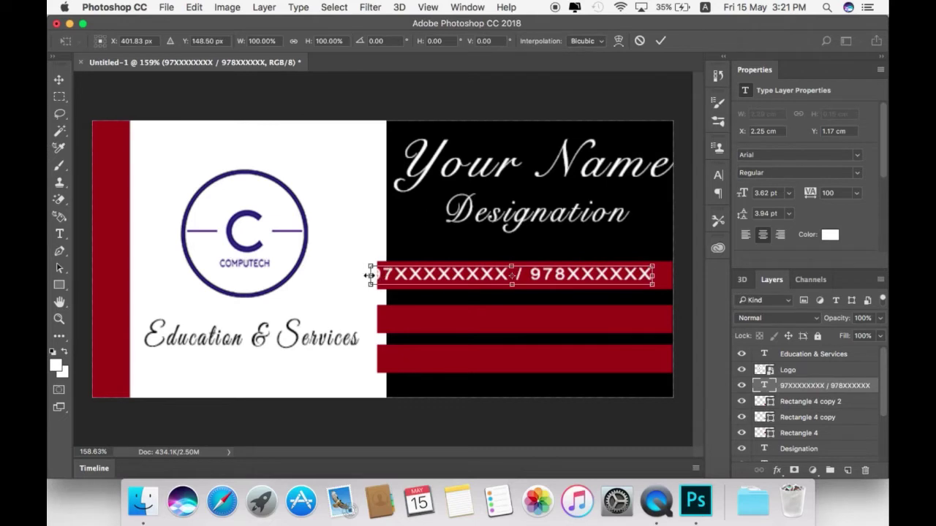
{"action": "left_click_drag", "start_coordinate": [369, 275], "coordinate": [424, 275]}
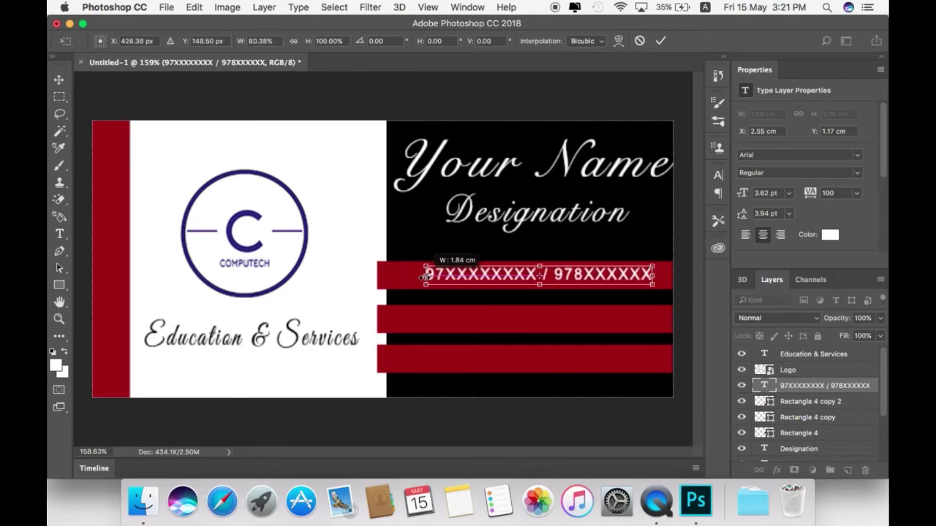
{"action": "left_click_drag", "start_coordinate": [598, 282], "coordinate": [614, 282]}
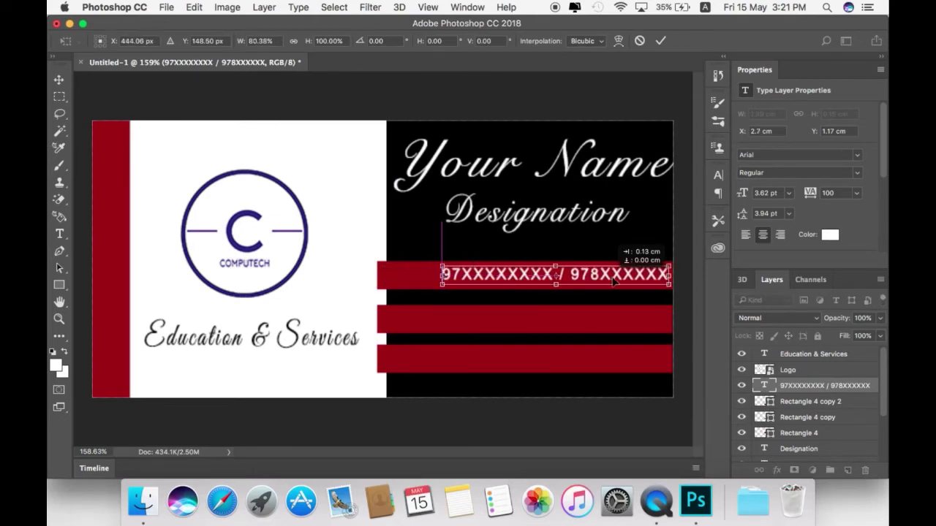
{"action": "left_click", "coordinate": [660, 41]}
{"action": "key", "text": "t"}
{"action": "left_click", "coordinate": [451, 320]}
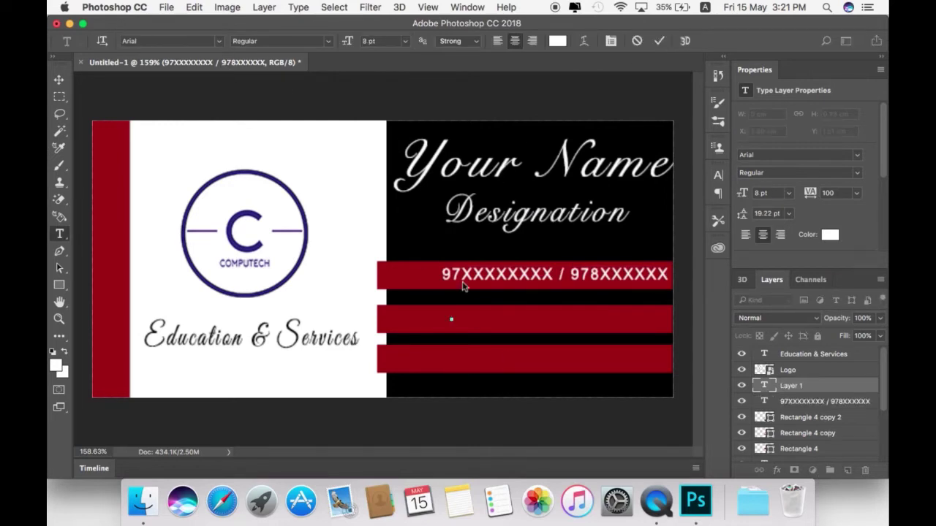
{"action": "type", "text": "you"}
{"action": "type", "text": "remailid@"}
{"action": "type", "text": "domain.com"}
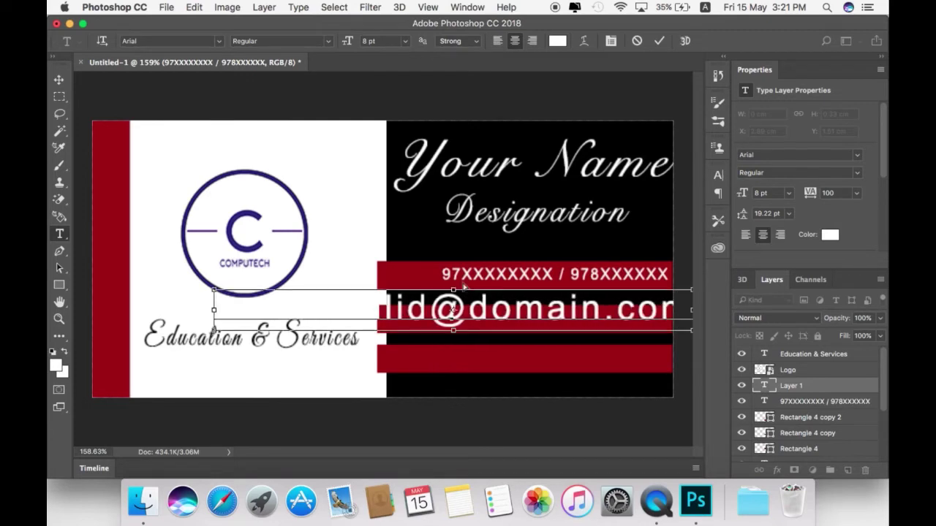
{"action": "key", "text": "super+a"}
{"action": "left_click", "coordinate": [659, 44]}
{"action": "key", "text": "super+t"}
{"action": "mouse_move", "coordinate": [212, 333]}
{"action": "left_mouse_down"}
{"action": "mouse_move", "coordinate": [449, 337]}
{"action": "mouse_move", "coordinate": [438, 322]}
{"action": "left_mouse_up"}
{"action": "left_click_drag", "start_coordinate": [600, 316], "coordinate": [580, 315]}
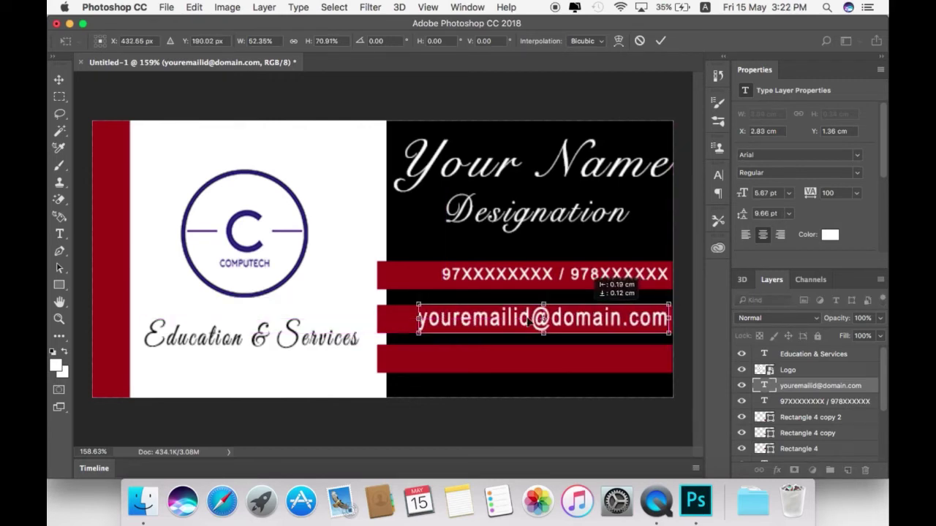
{"action": "left_click_drag", "start_coordinate": [420, 335], "coordinate": [443, 313]}
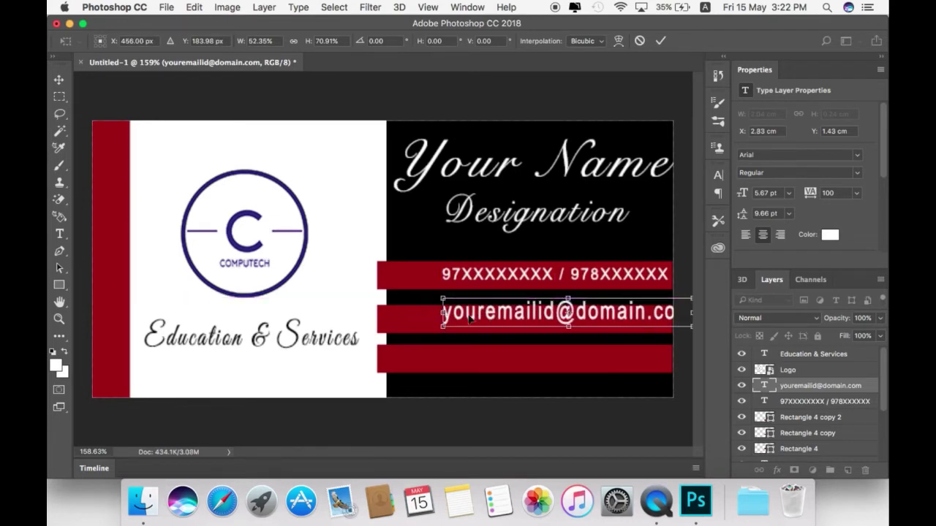
{"action": "mouse_move", "coordinate": [511, 319]}
{"action": "left_mouse_down"}
{"action": "mouse_move", "coordinate": [534, 319]}
{"action": "mouse_move", "coordinate": [517, 323]}
{"action": "left_mouse_up"}
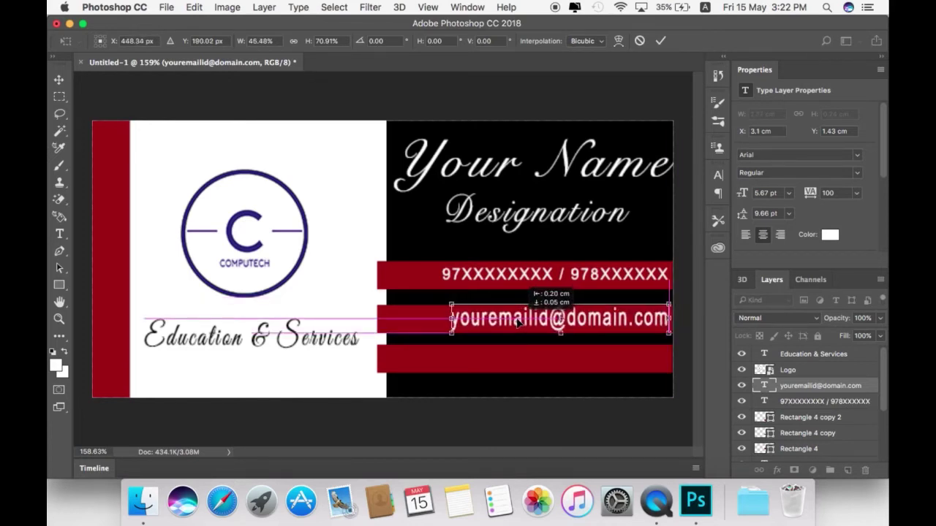
{"action": "left_click", "coordinate": [660, 41]}
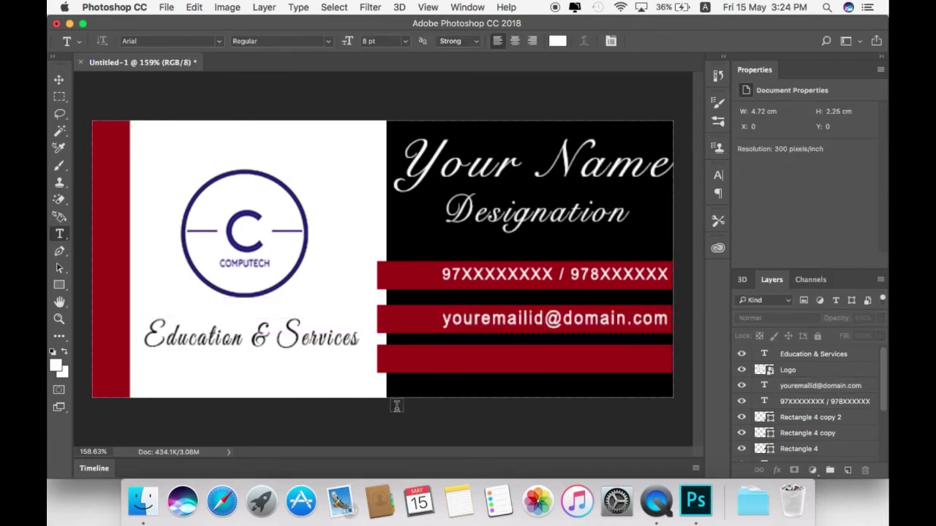
Add the address text on the bottom red stripe and scale it to fit the stripe.
{"action": "left_click", "coordinate": [531, 354]}
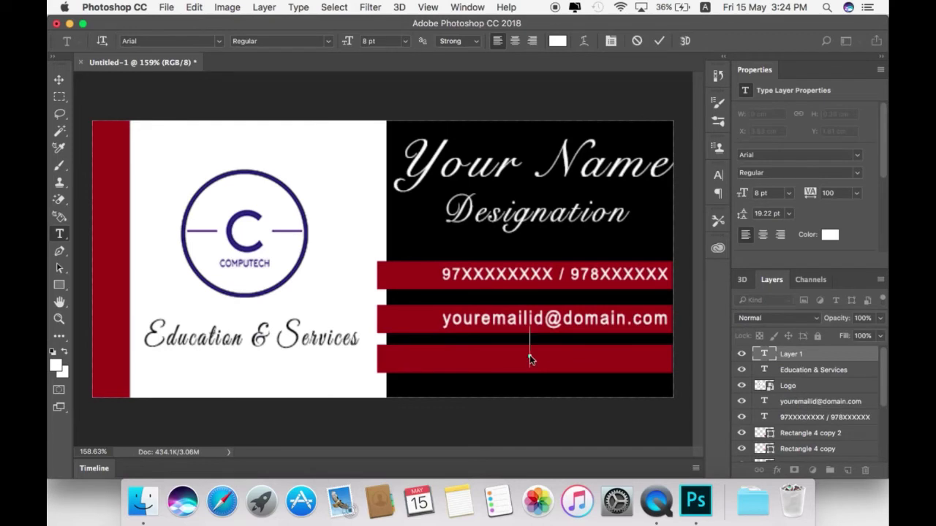
{"action": "type", "text": "New Ma"}
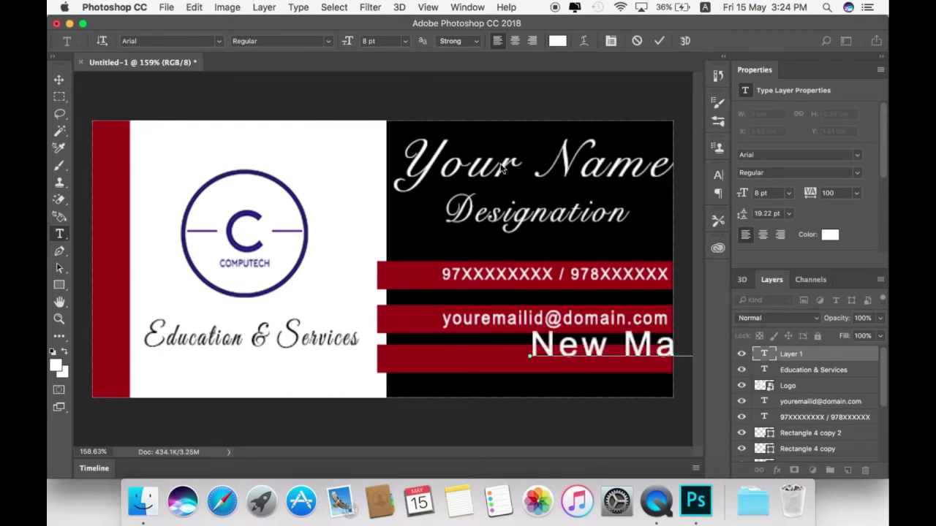
{"action": "left_click", "coordinate": [659, 41]}
{"action": "key", "text": "ctrl+t"}
{"action": "left_click_drag", "start_coordinate": [537, 364], "coordinate": [528, 368]}
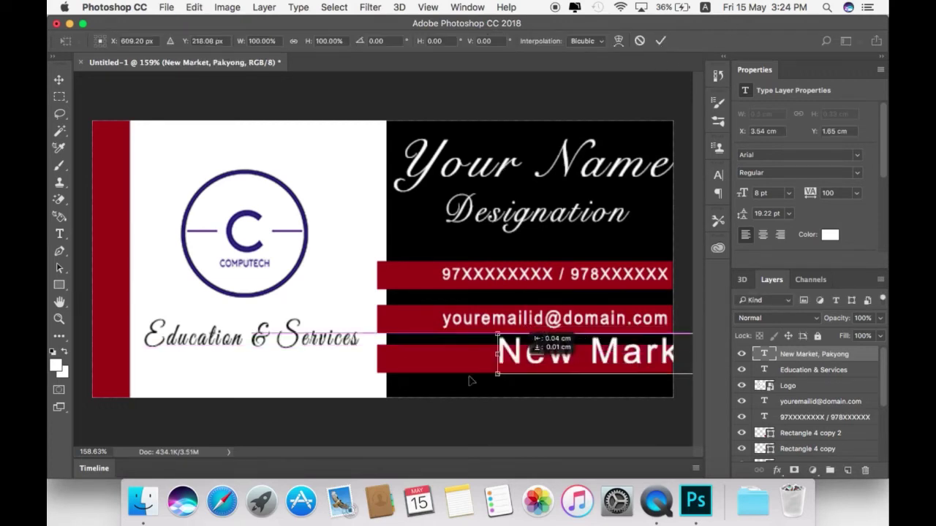
{"action": "left_click_drag", "start_coordinate": [528, 367], "coordinate": [577, 355]}
{"action": "mouse_move", "coordinate": [636, 359]}
{"action": "left_mouse_down"}
{"action": "mouse_move", "coordinate": [381, 360]}
{"action": "mouse_move", "coordinate": [445, 361]}
{"action": "left_mouse_up"}
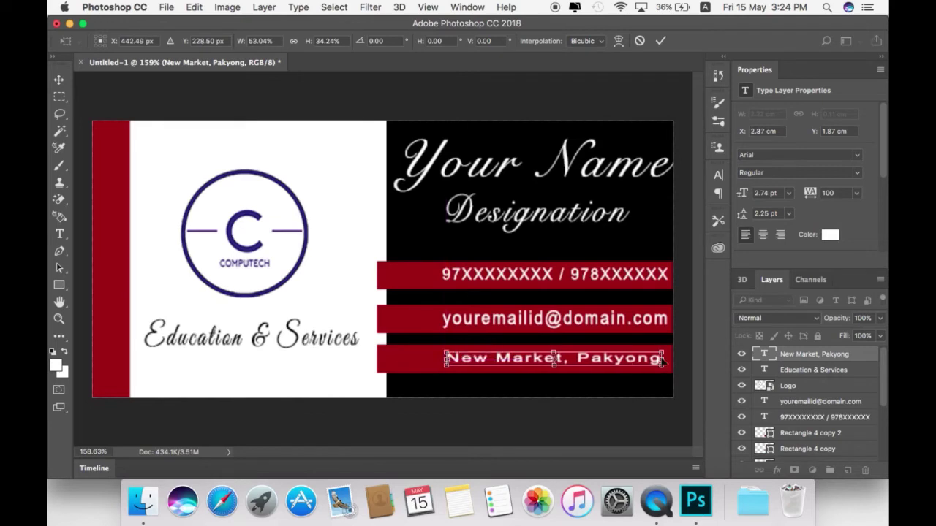
{"action": "left_click_drag", "start_coordinate": [662, 358], "coordinate": [668, 360]}
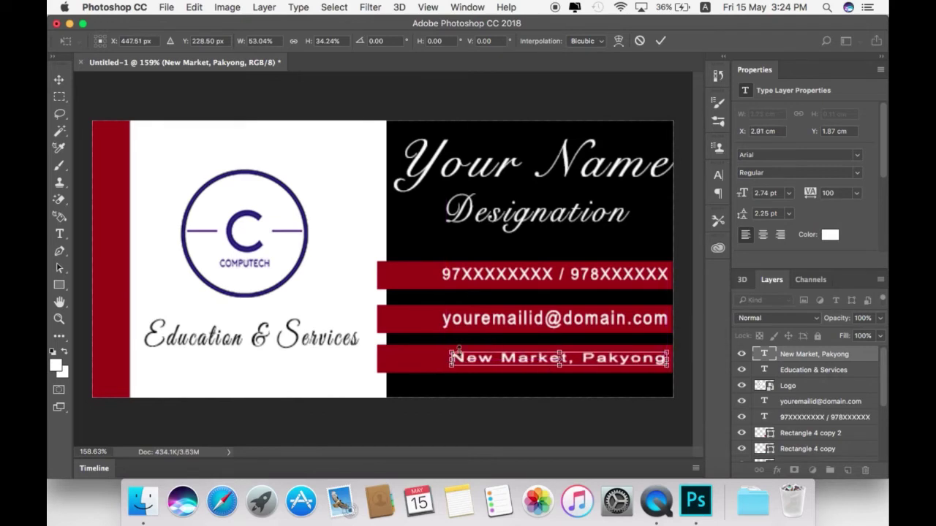
{"action": "left_click_drag", "start_coordinate": [450, 358], "coordinate": [441, 359]}
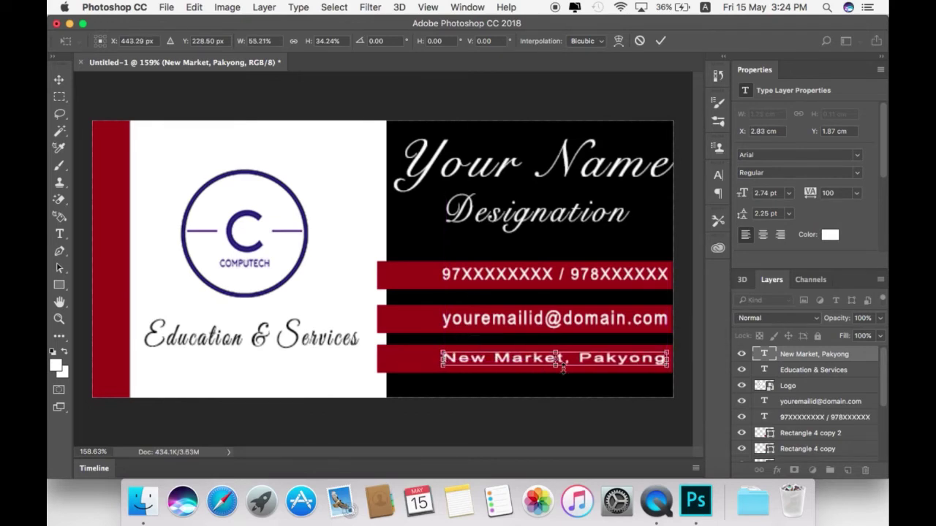
{"action": "left_click_drag", "start_coordinate": [557, 369], "coordinate": [557, 372]}
{"action": "left_click", "coordinate": [660, 40]}
Place the phone icon image from the Desktop onto the card.
{"action": "left_click", "coordinate": [142, 505]}
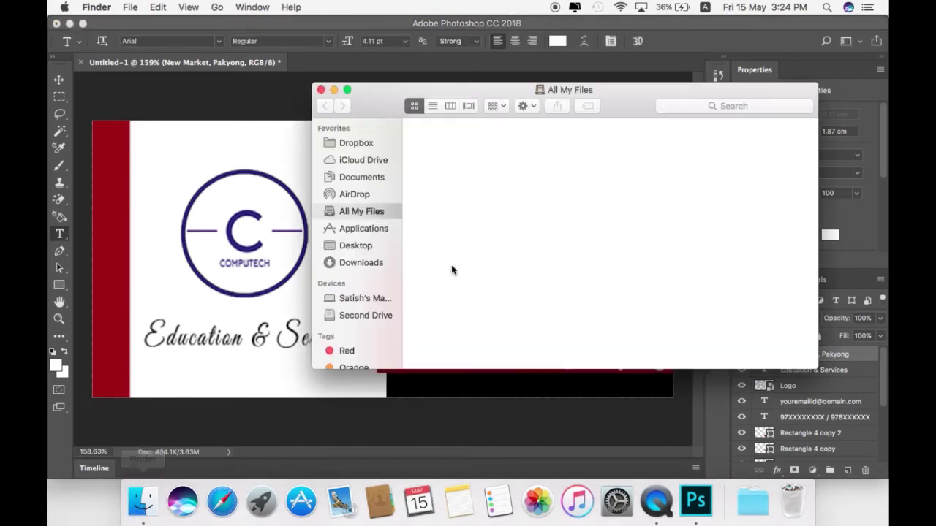
{"action": "left_click", "coordinate": [355, 246]}
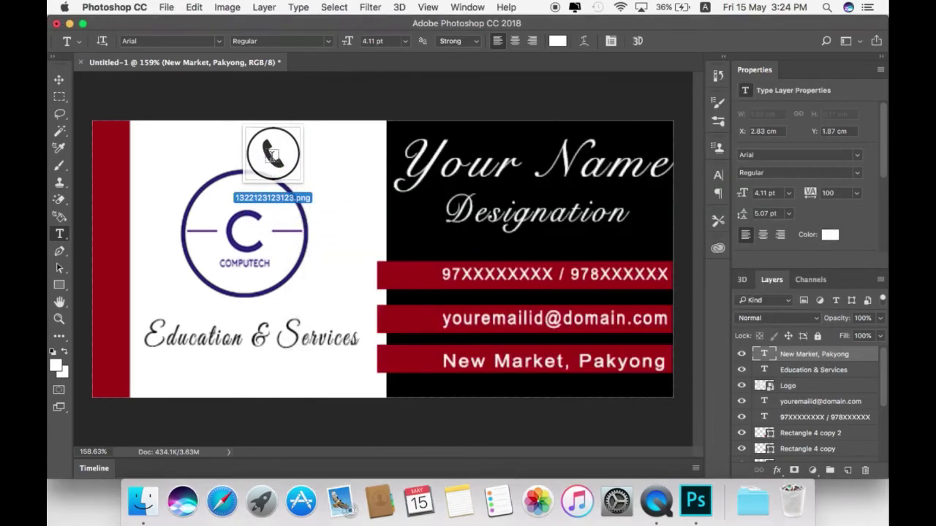
{"action": "left_click_drag", "start_coordinate": [447, 165], "coordinate": [268, 153]}
{"action": "left_click", "coordinate": [58, 79]}
Shrink the phone icon onto the left end of the phone-number stripe.
{"action": "left_click", "coordinate": [575, 188]}
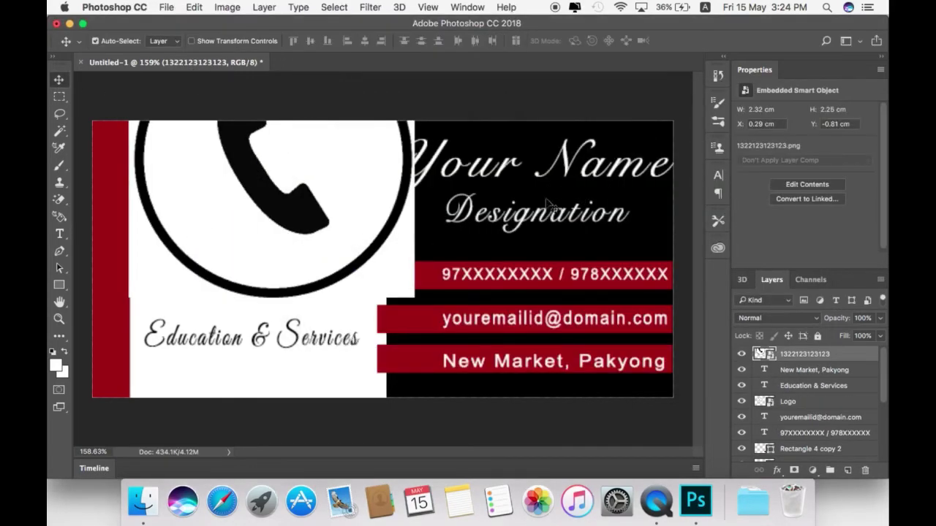
{"action": "key", "text": "ctrl+t"}
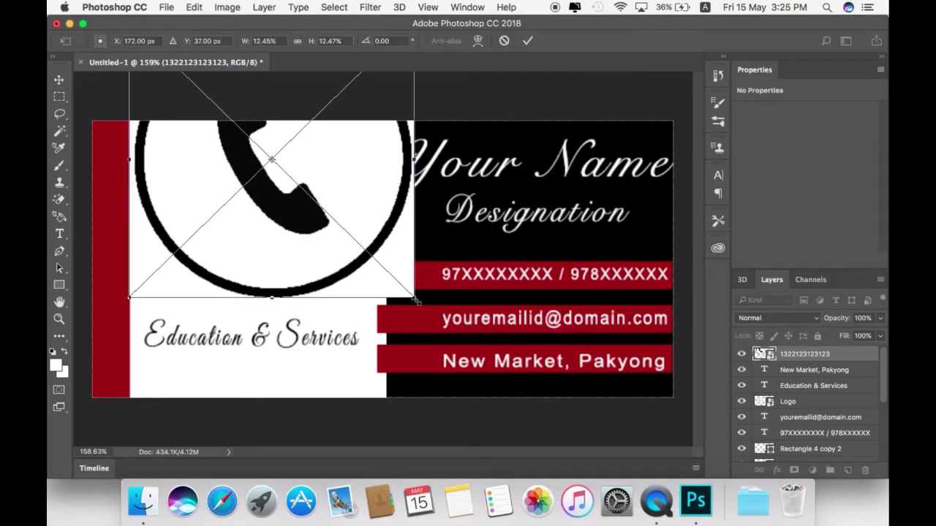
{"action": "mouse_move", "coordinate": [416, 300]}
{"action": "left_mouse_down"}
{"action": "mouse_move", "coordinate": [245, 199]}
{"action": "mouse_move", "coordinate": [340, 247]}
{"action": "mouse_move", "coordinate": [349, 296]}
{"action": "mouse_move", "coordinate": [298, 209]}
{"action": "mouse_move", "coordinate": [277, 203]}
{"action": "mouse_move", "coordinate": [429, 290]}
{"action": "left_mouse_up"}
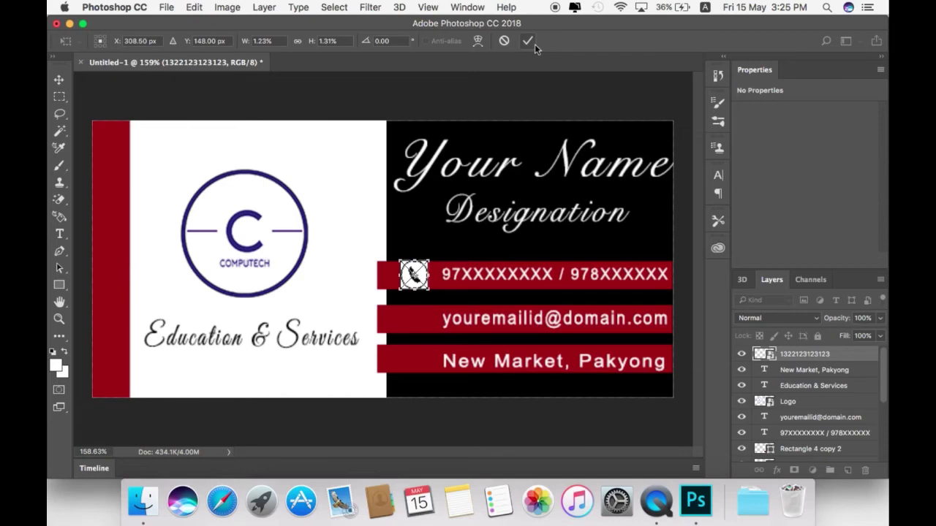
{"action": "left_click", "coordinate": [533, 44]}
Place the paper-plane image from the Desktop onto the card.
{"action": "left_click", "coordinate": [143, 501]}
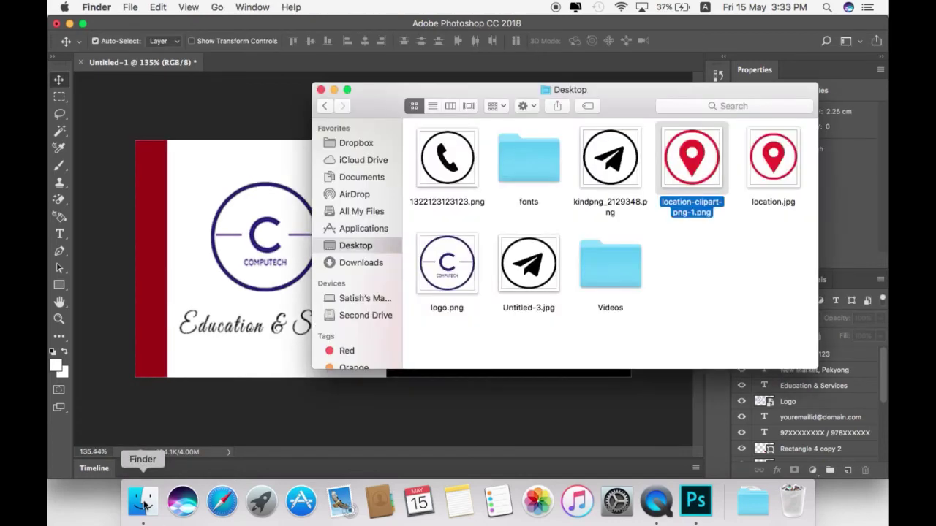
{"action": "left_click", "coordinate": [734, 218]}
{"action": "left_click_drag", "start_coordinate": [540, 264], "coordinate": [220, 179]}
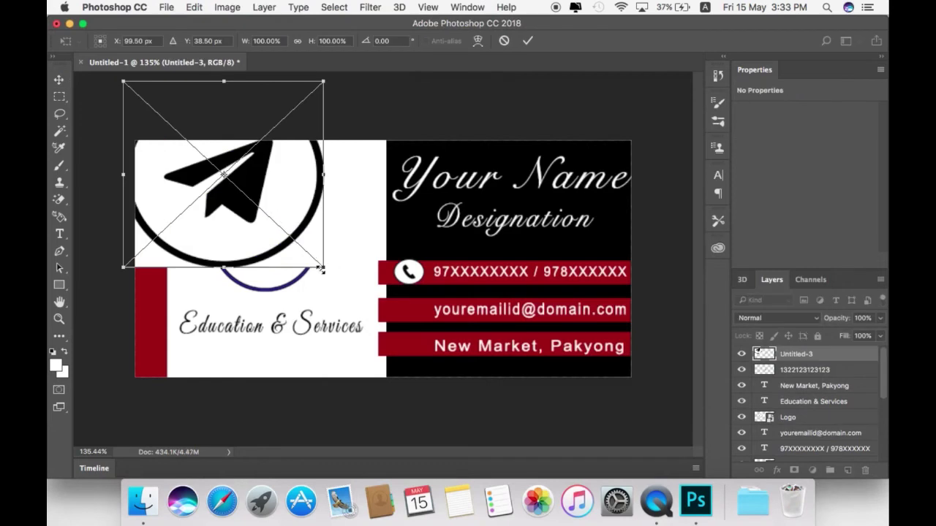
Shrink the paper-plane image to icon size and position it near Your Name.
{"action": "left_click_drag", "start_coordinate": [320, 269], "coordinate": [230, 178]}
{"action": "left_click_drag", "start_coordinate": [185, 150], "coordinate": [340, 233]}
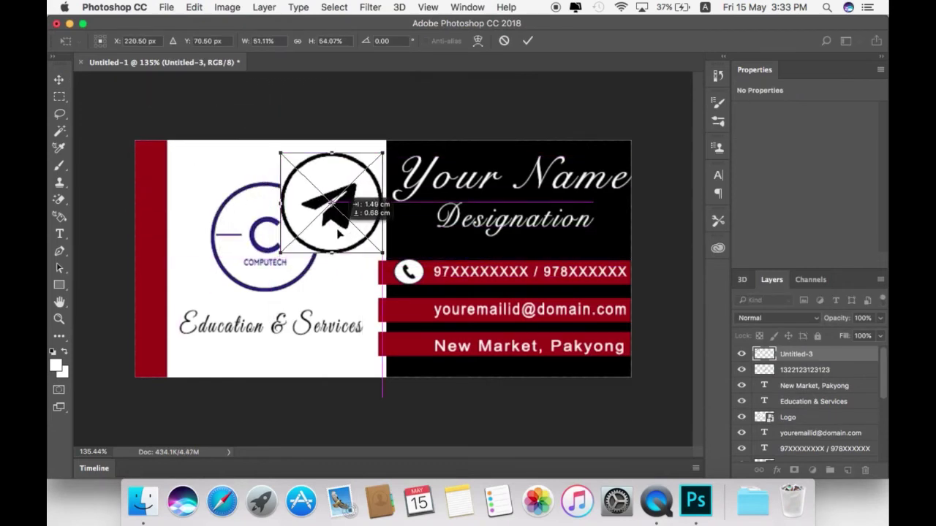
{"action": "left_click", "coordinate": [528, 41]}
{"action": "key", "text": "ctrl+t"}
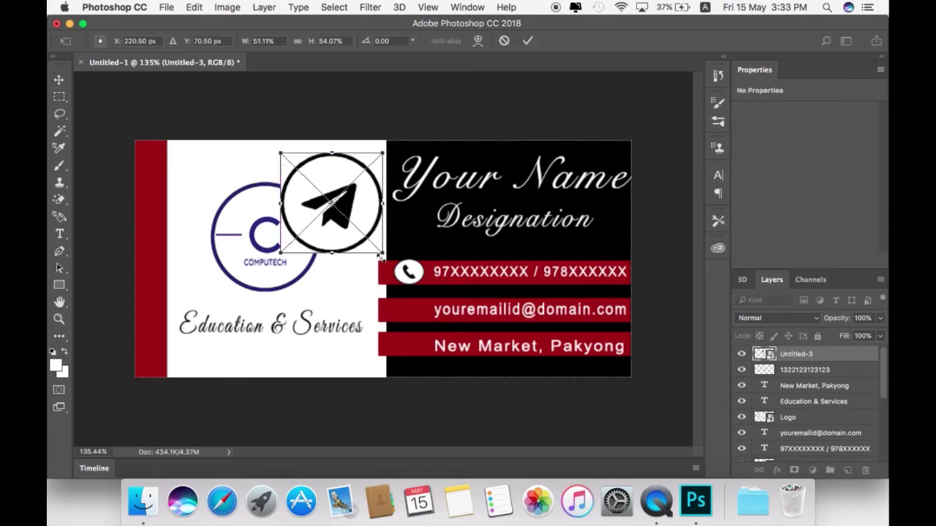
{"action": "mouse_move", "coordinate": [380, 253]}
{"action": "left_mouse_down"}
{"action": "mouse_move", "coordinate": [342, 204]}
{"action": "mouse_move", "coordinate": [509, 207]}
{"action": "mouse_move", "coordinate": [505, 178]}
{"action": "left_mouse_up"}
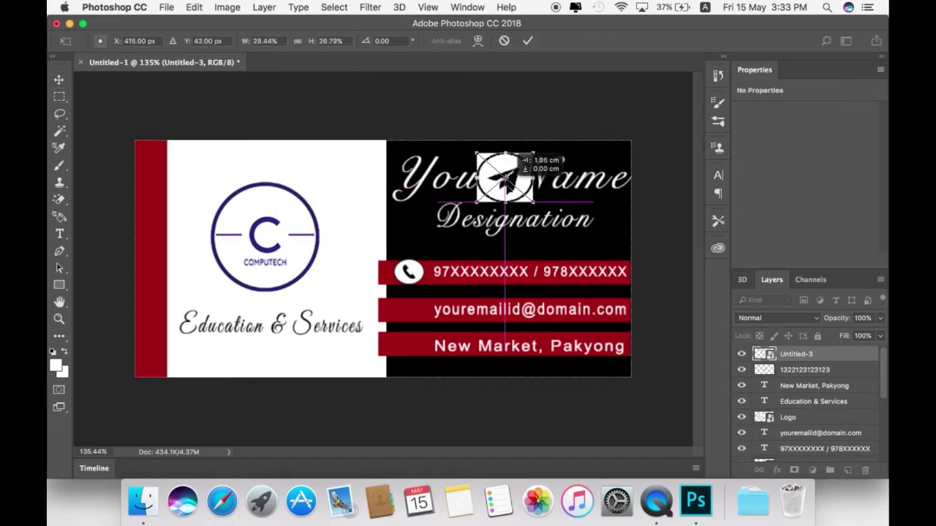
{"action": "left_click", "coordinate": [528, 42]}
Rasterize the plane icon and Magic Erase its white background corners.
{"action": "key", "text": "e"}
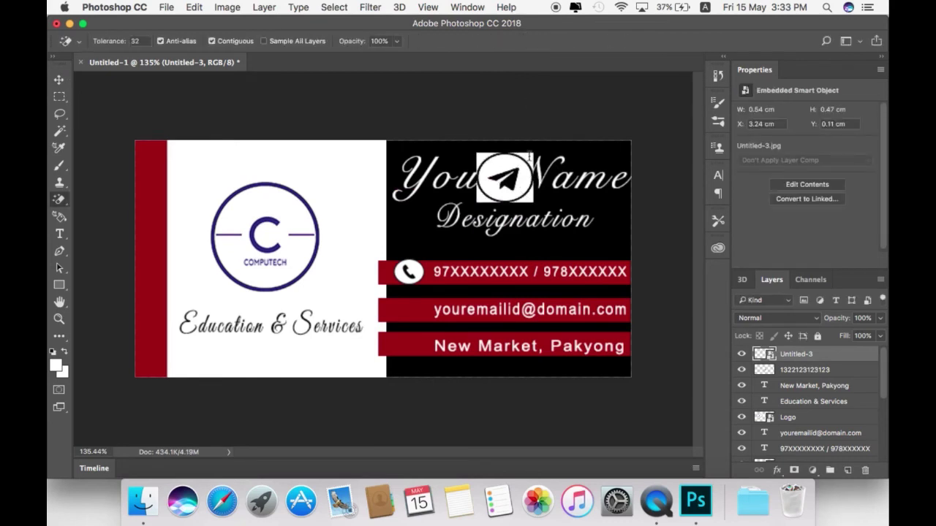
{"action": "left_click", "coordinate": [533, 149]}
{"action": "key", "text": "Return"}
{"action": "left_click", "coordinate": [530, 161]}
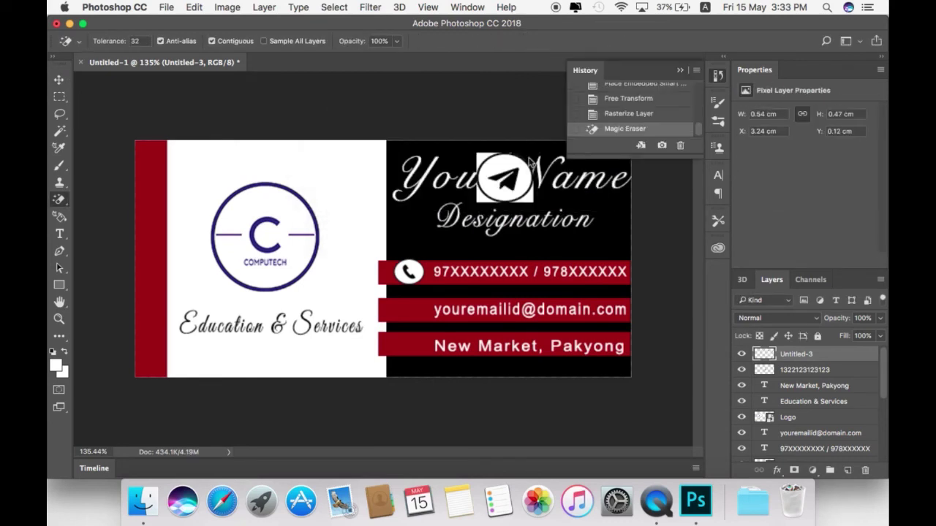
{"action": "left_click", "coordinate": [482, 148]}
{"action": "left_click", "coordinate": [482, 191]}
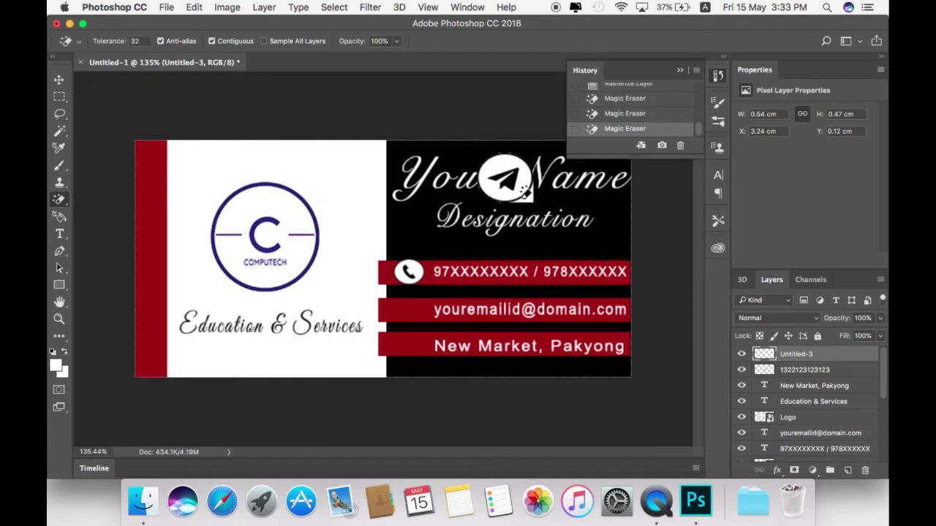
{"action": "left_click", "coordinate": [58, 79]}
Fit the plane icon at the email stripe's left end, then place the location image from the Desktop.
{"action": "left_click_drag", "start_coordinate": [505, 183], "coordinate": [415, 307]}
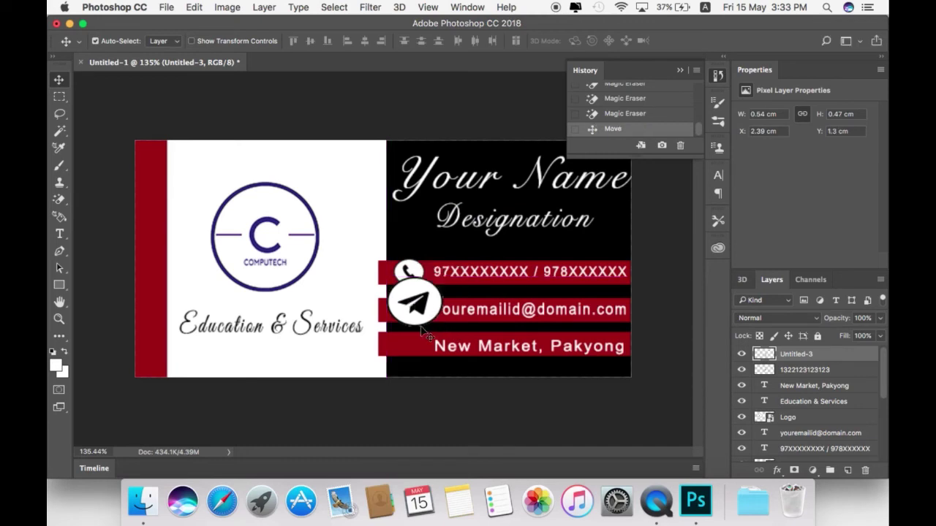
{"action": "key", "text": "ctrl+t"}
{"action": "left_click_drag", "start_coordinate": [444, 327], "coordinate": [411, 310]}
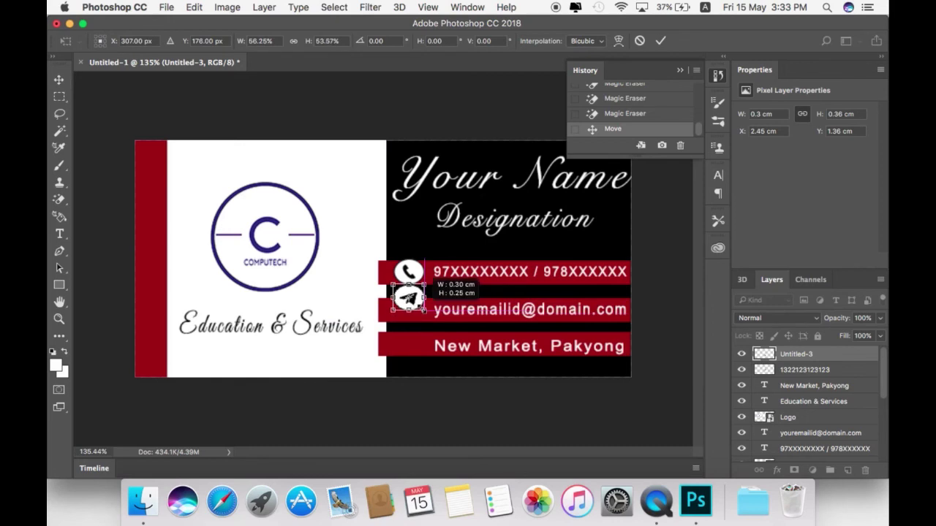
{"action": "mouse_move", "coordinate": [406, 308]}
{"action": "left_mouse_down"}
{"action": "mouse_move", "coordinate": [418, 317]}
{"action": "mouse_move", "coordinate": [431, 306]}
{"action": "left_mouse_up"}
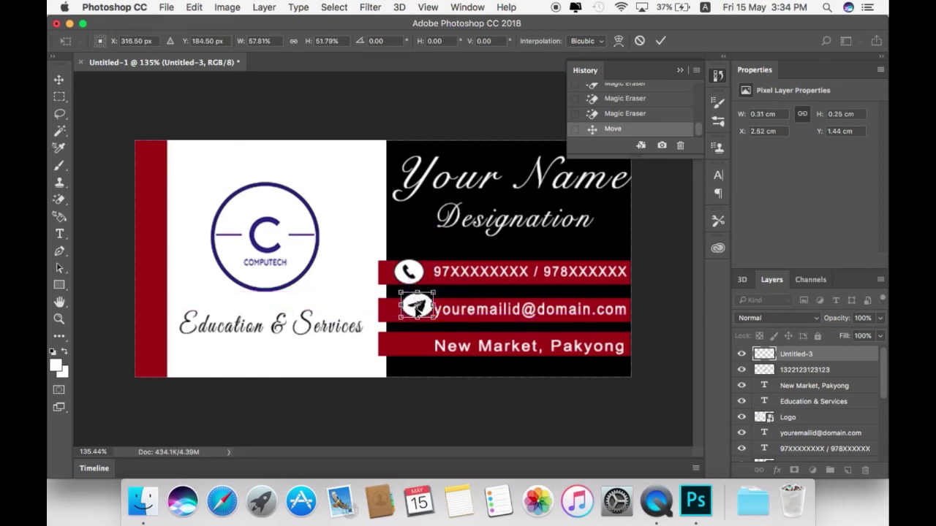
{"action": "key", "text": "Return"}
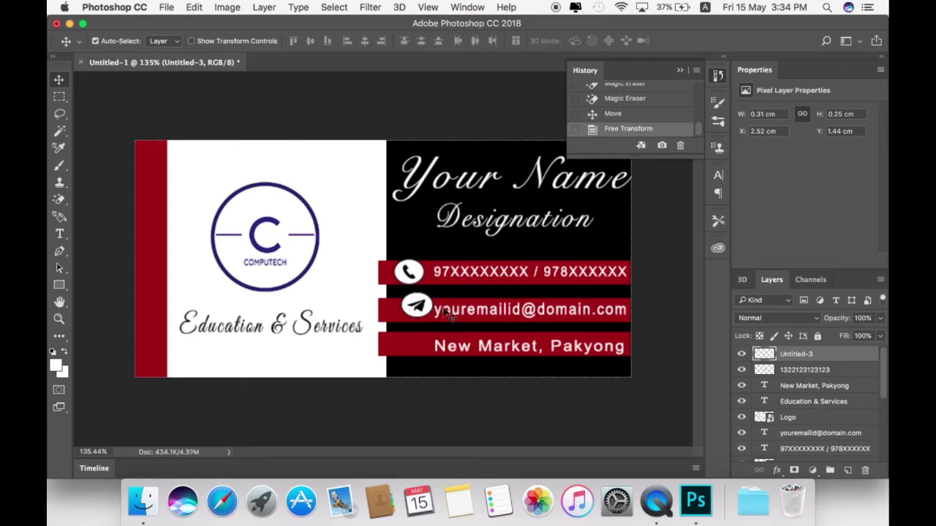
{"action": "key", "text": "ctrl+t"}
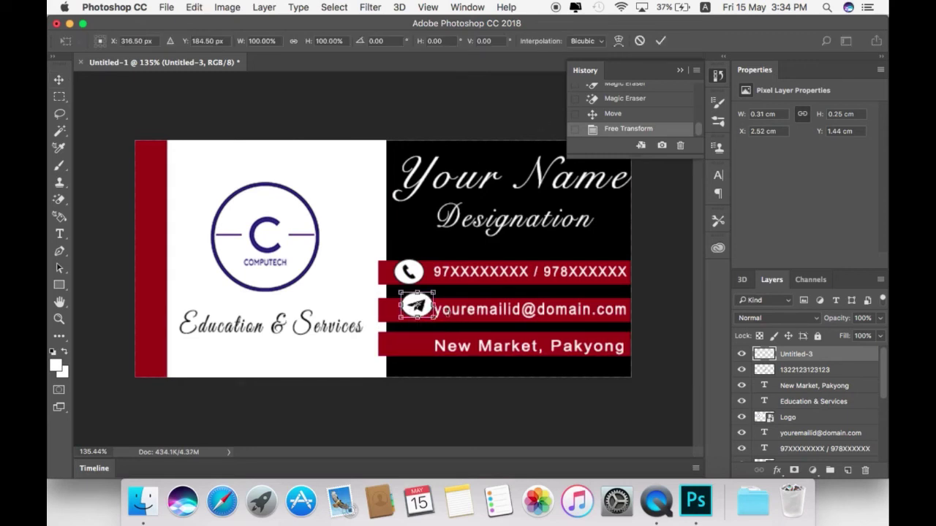
{"action": "left_click_drag", "start_coordinate": [433, 306], "coordinate": [410, 311]}
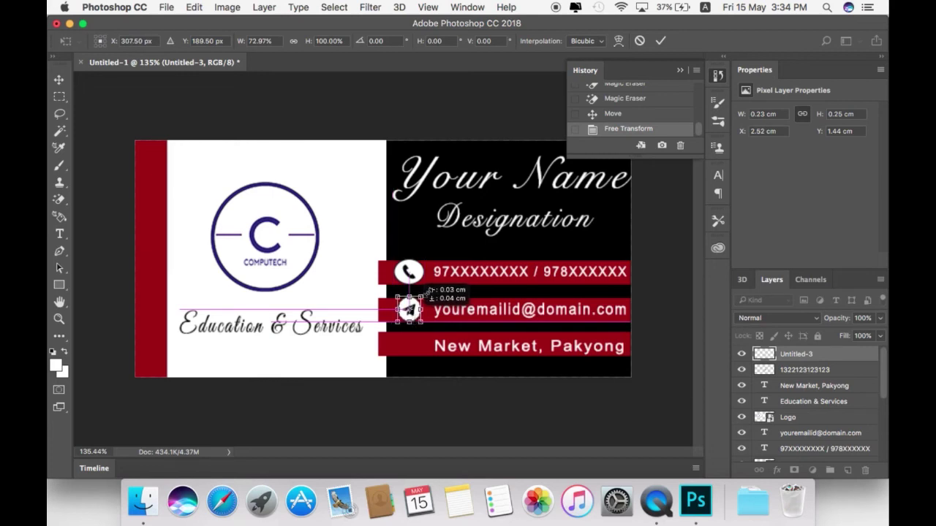
{"action": "left_click", "coordinate": [660, 42]}
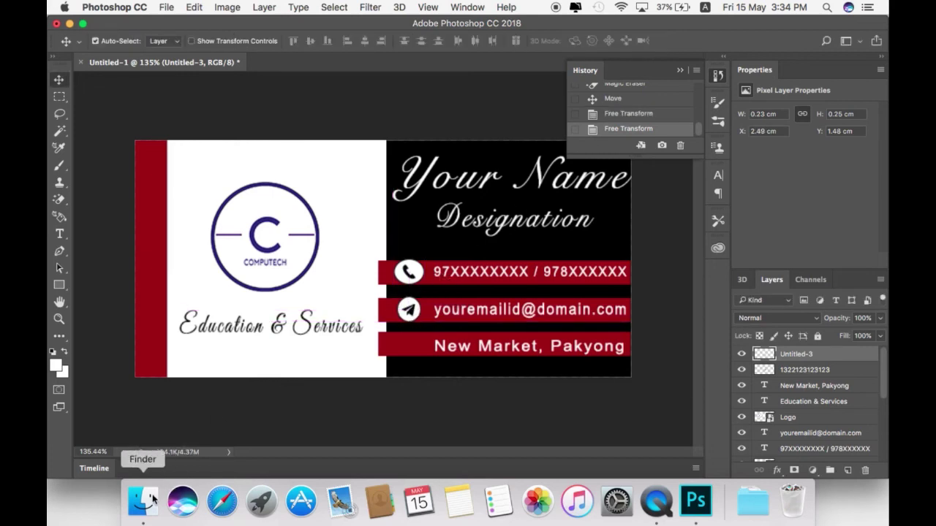
{"action": "left_click", "coordinate": [152, 501]}
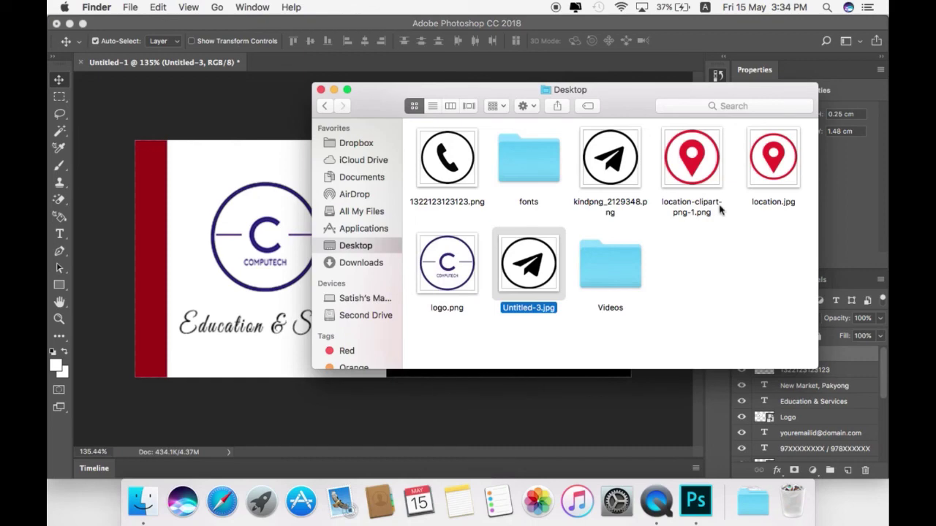
{"action": "left_click_drag", "start_coordinate": [775, 164], "coordinate": [235, 168]}
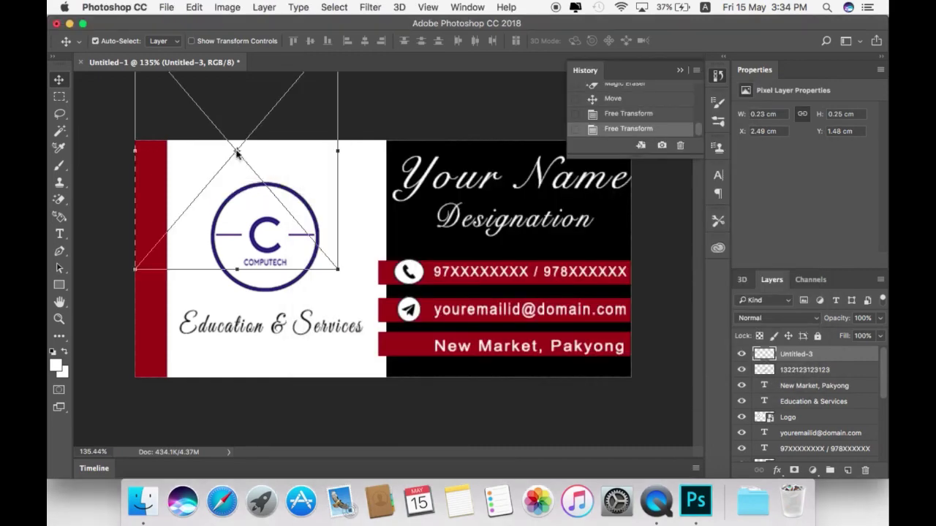
Shrink the location image to icon size and move it beside Designation.
{"action": "mouse_move", "coordinate": [321, 232]}
{"action": "left_mouse_down"}
{"action": "mouse_move", "coordinate": [366, 308]}
{"action": "mouse_move", "coordinate": [353, 307]}
{"action": "left_mouse_up"}
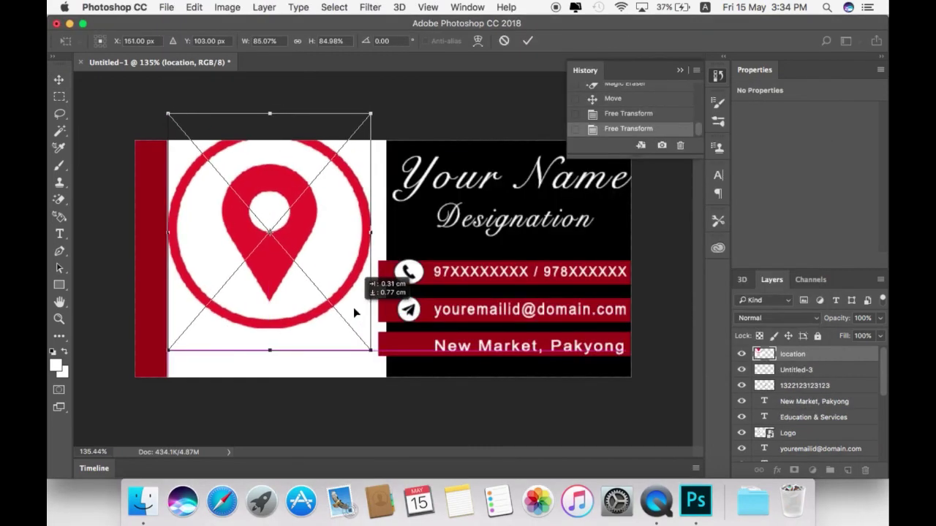
{"action": "left_click_drag", "start_coordinate": [371, 115], "coordinate": [220, 285]}
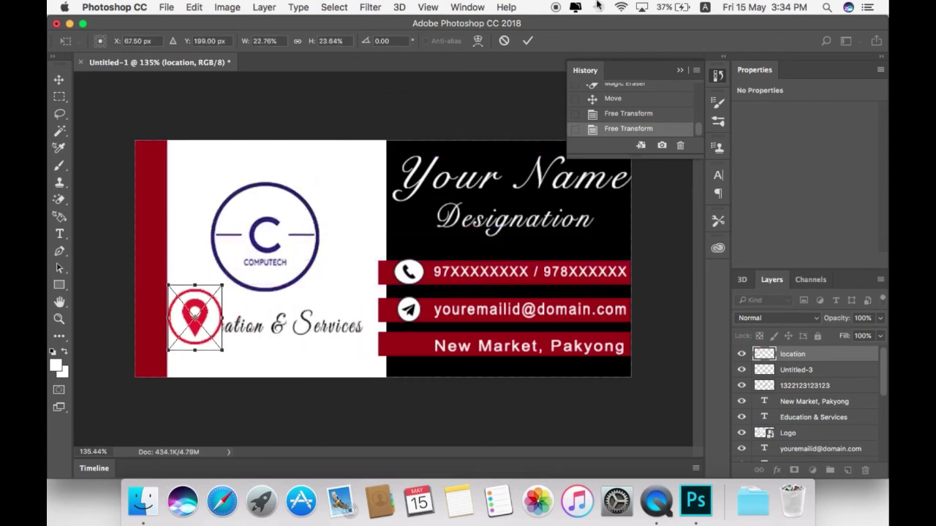
{"action": "left_click", "coordinate": [527, 42]}
{"action": "left_click_drag", "start_coordinate": [208, 338], "coordinate": [604, 243]}
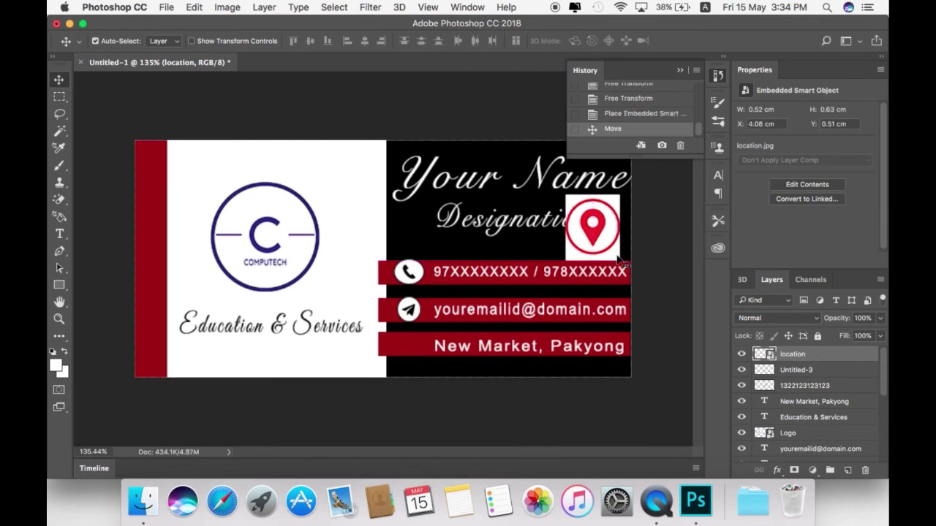
Rasterize the location icon and Magic Erase its white corners.
{"action": "key", "text": "e"}
{"action": "left_click", "coordinate": [618, 250]}
{"action": "key", "text": "Return"}
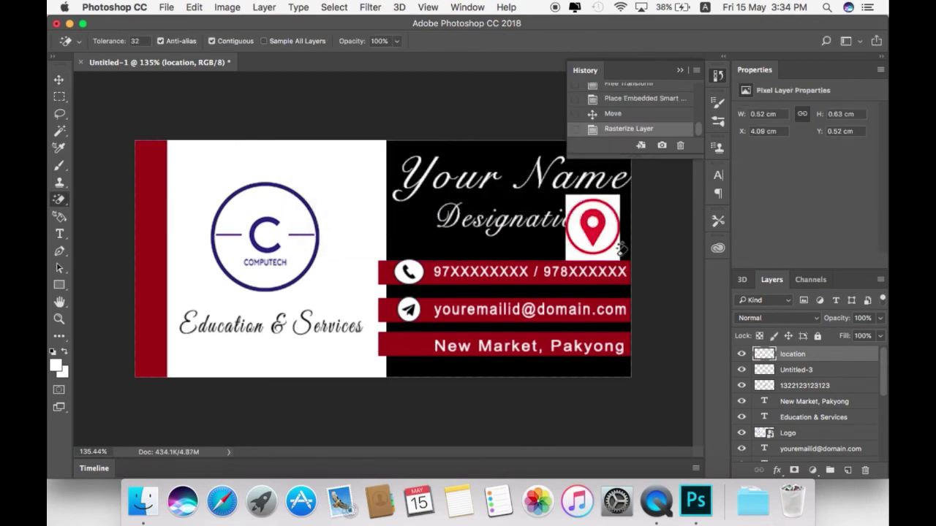
{"action": "left_click", "coordinate": [619, 250]}
{"action": "left_click", "coordinate": [618, 196]}
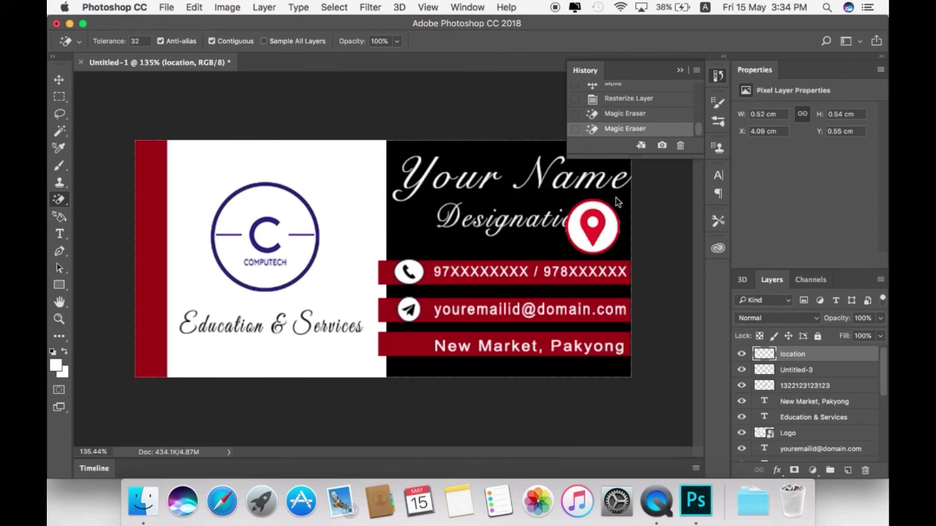
{"action": "left_click", "coordinate": [58, 79]}
Move the location pin to the address stripe's left end, shrink it, and nudge it into alignment.
{"action": "mouse_move", "coordinate": [605, 231]}
{"action": "left_mouse_down"}
{"action": "mouse_move", "coordinate": [413, 345]}
{"action": "mouse_move", "coordinate": [411, 335]}
{"action": "left_mouse_up"}
{"action": "key", "text": "ctrl+t"}
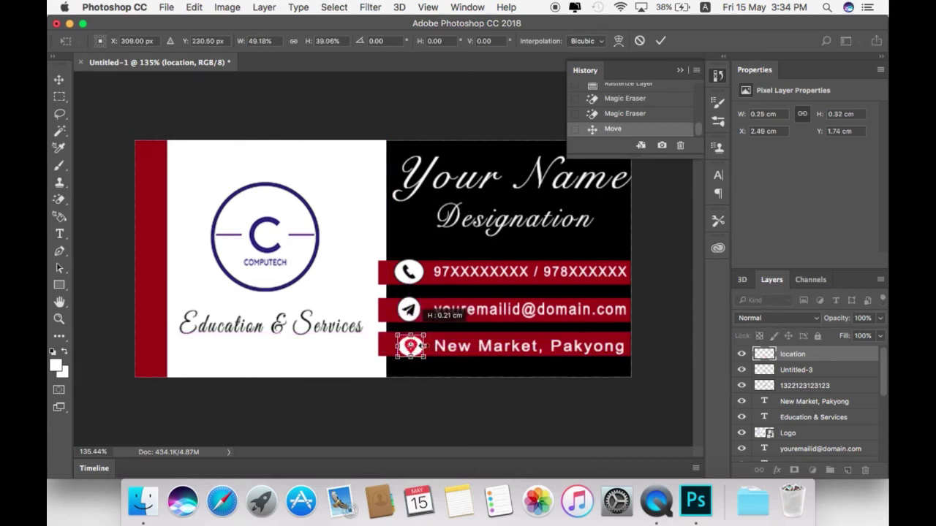
{"action": "left_click", "coordinate": [662, 41]}
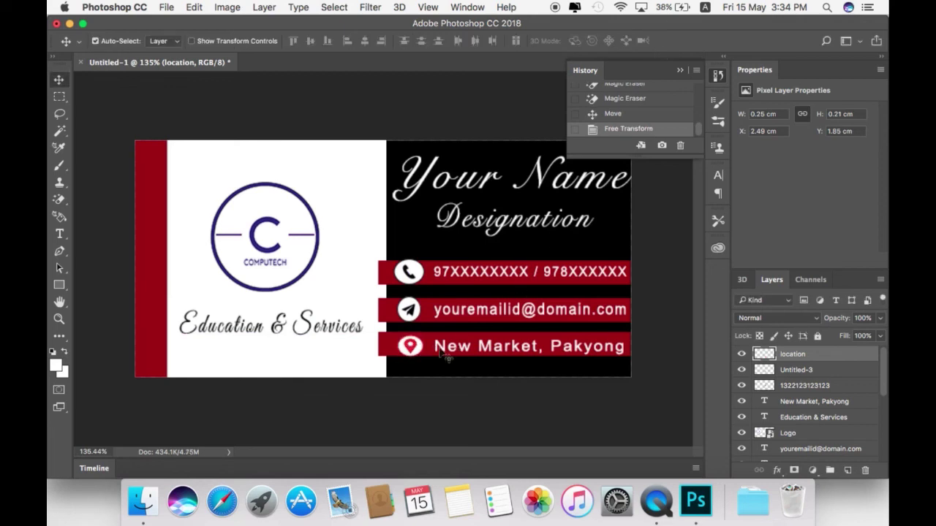
{"action": "left_click_drag", "start_coordinate": [416, 350], "coordinate": [417, 346]}
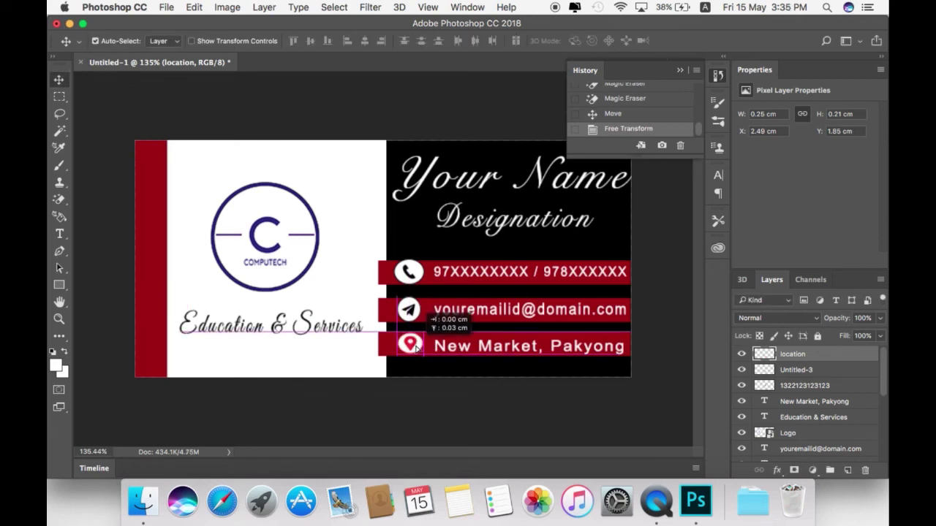